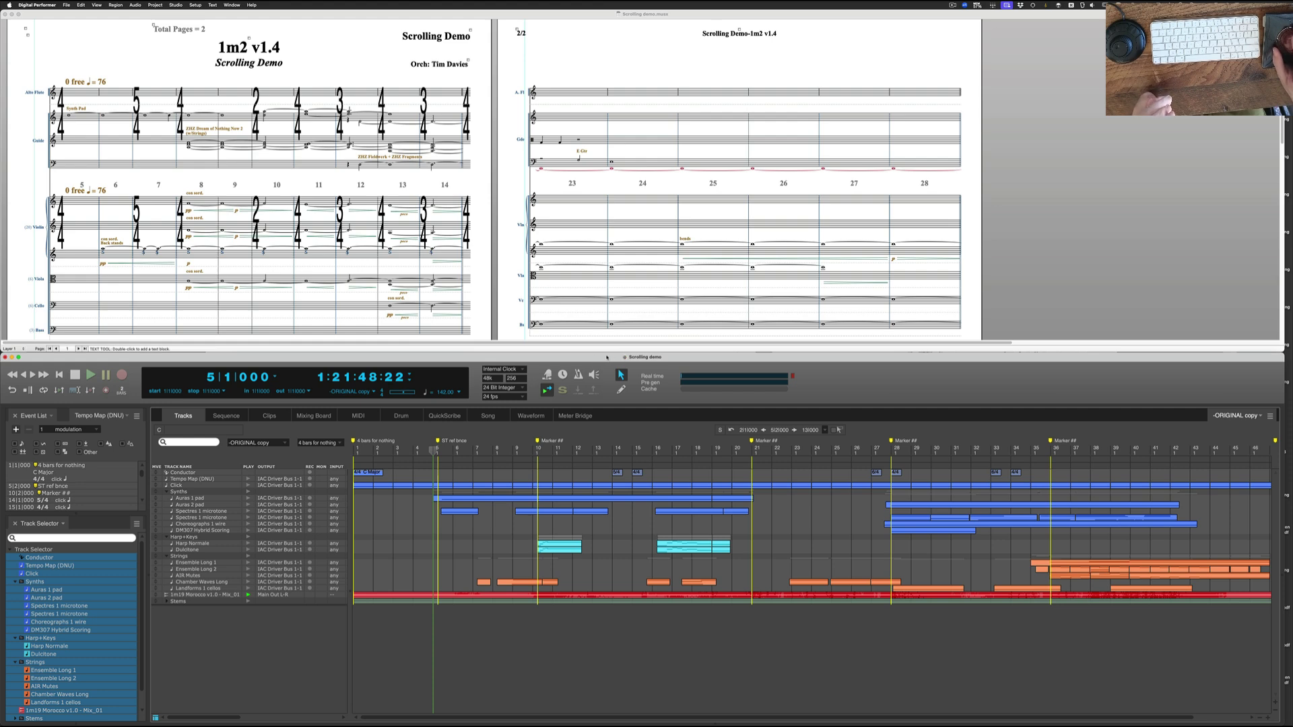
# Switch focus from Finale's '1m2 v1.4' Scrolling Demo score to Digital Performer.
pyautogui.click(612, 288)
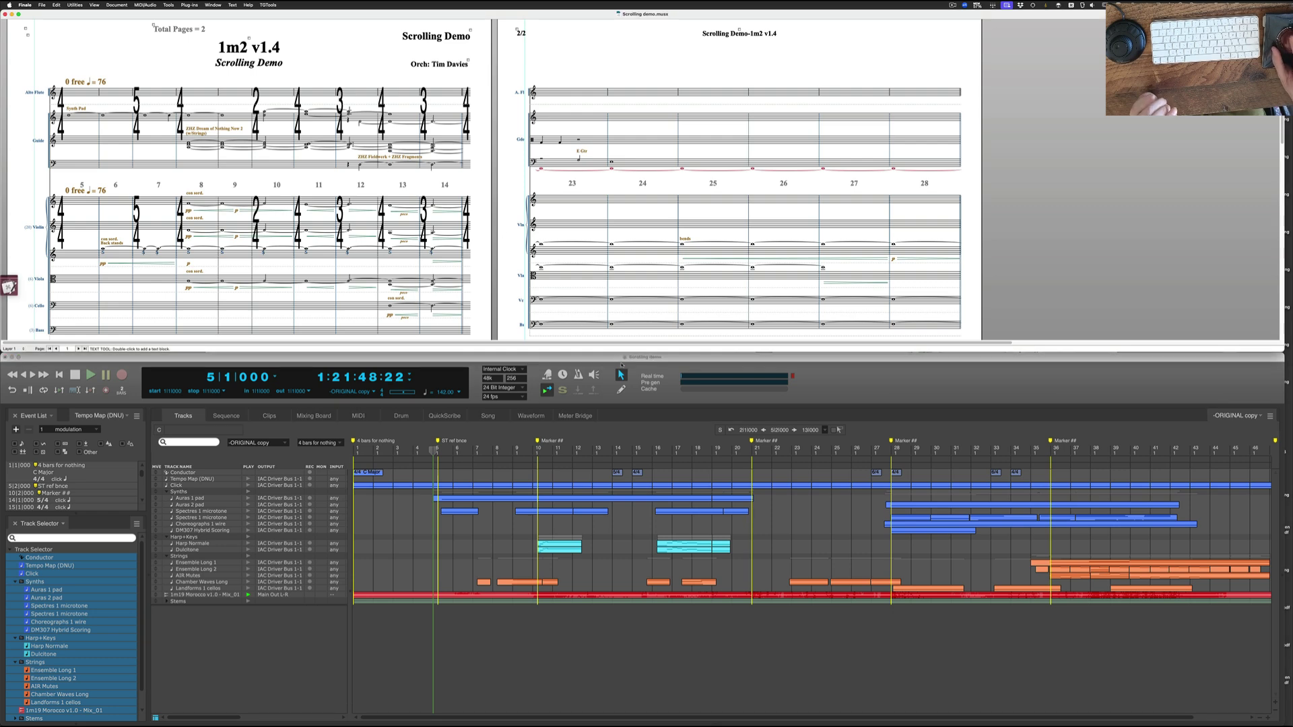
pyautogui.click(639, 353)
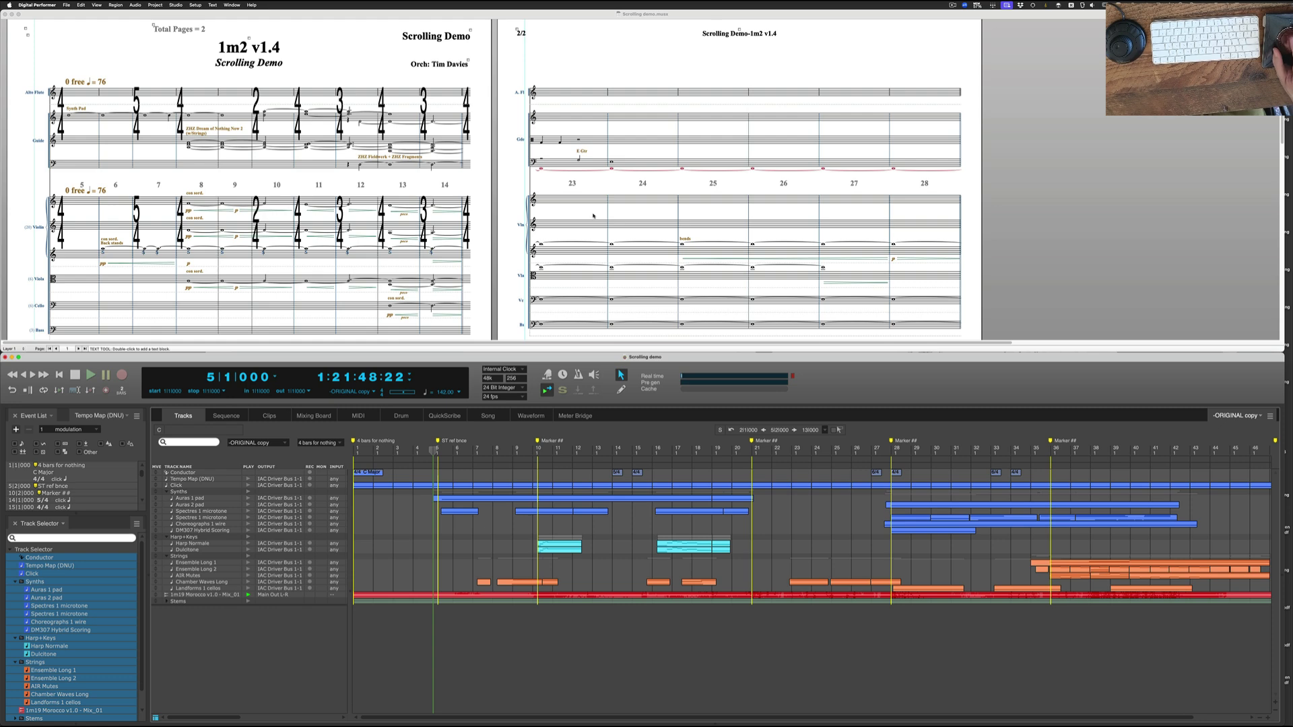
# Start Digital Performer playback behind Finale and enter quarter notes in Alto Flute measure 12 with Speedy Entry.
pyautogui.click(601, 250)
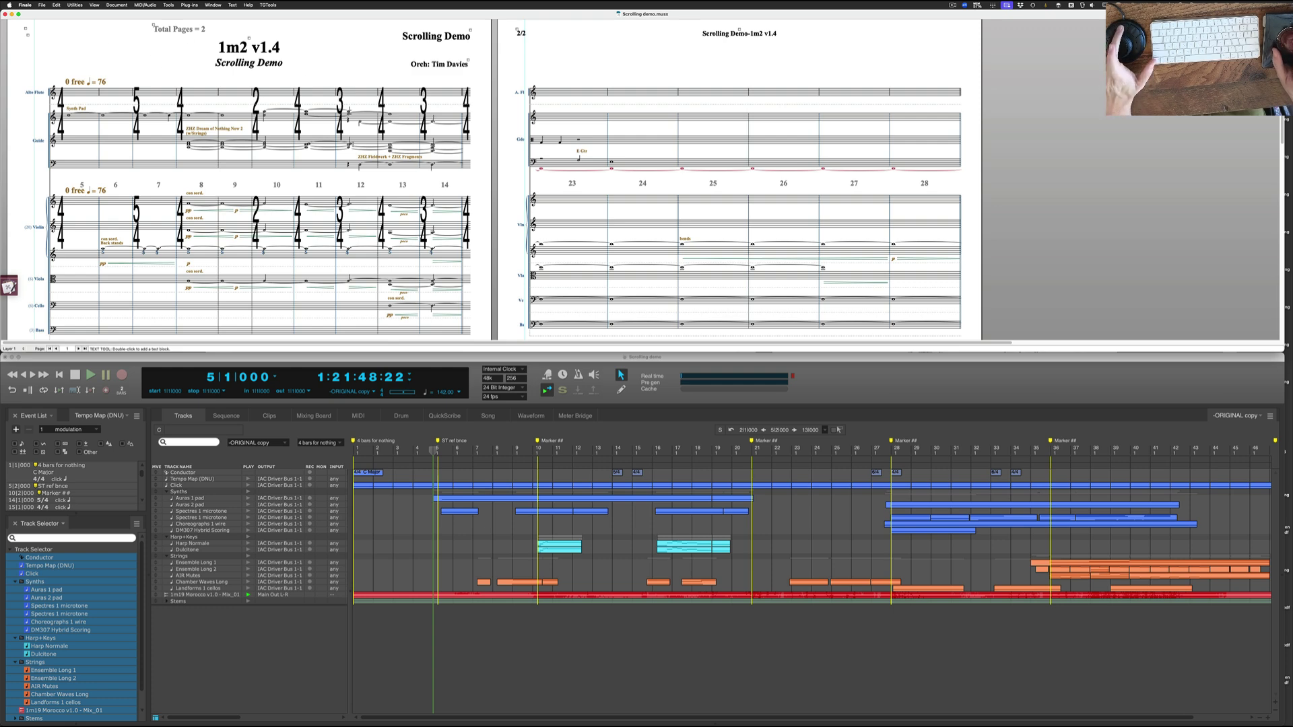
pyautogui.press('space')
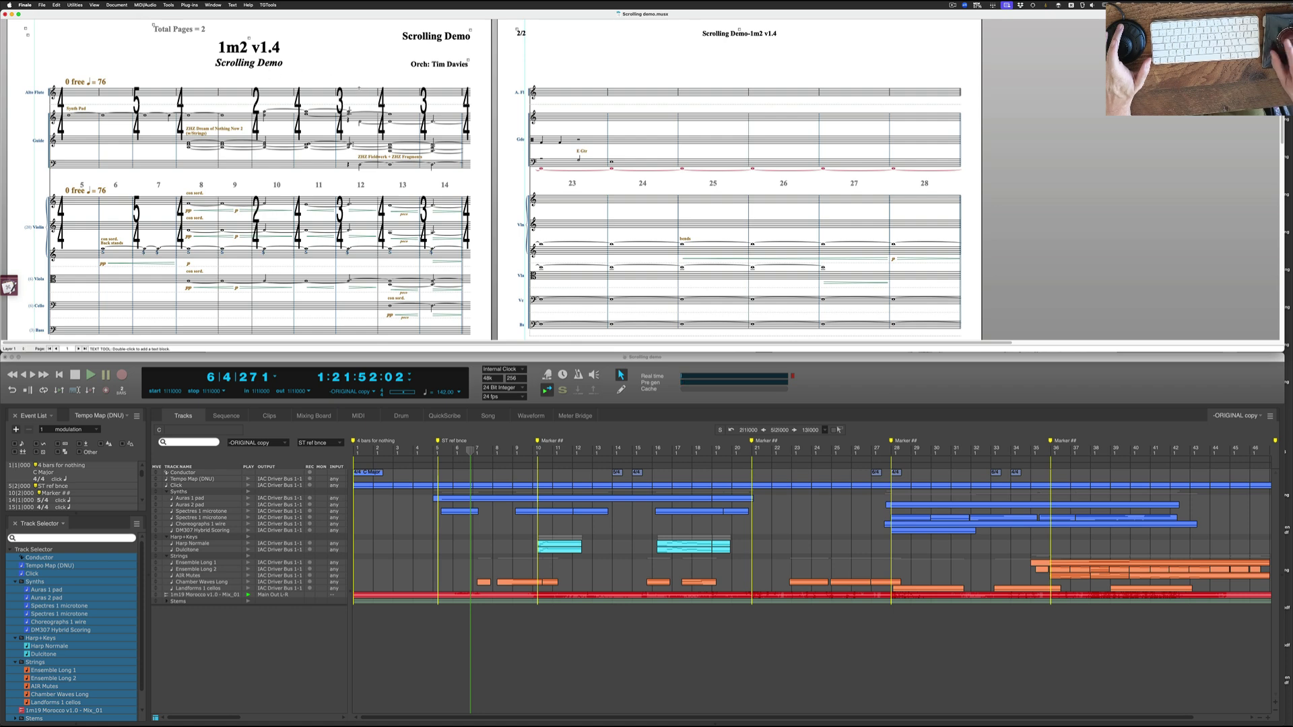
pyautogui.press('s')
pyautogui.click(359, 88)
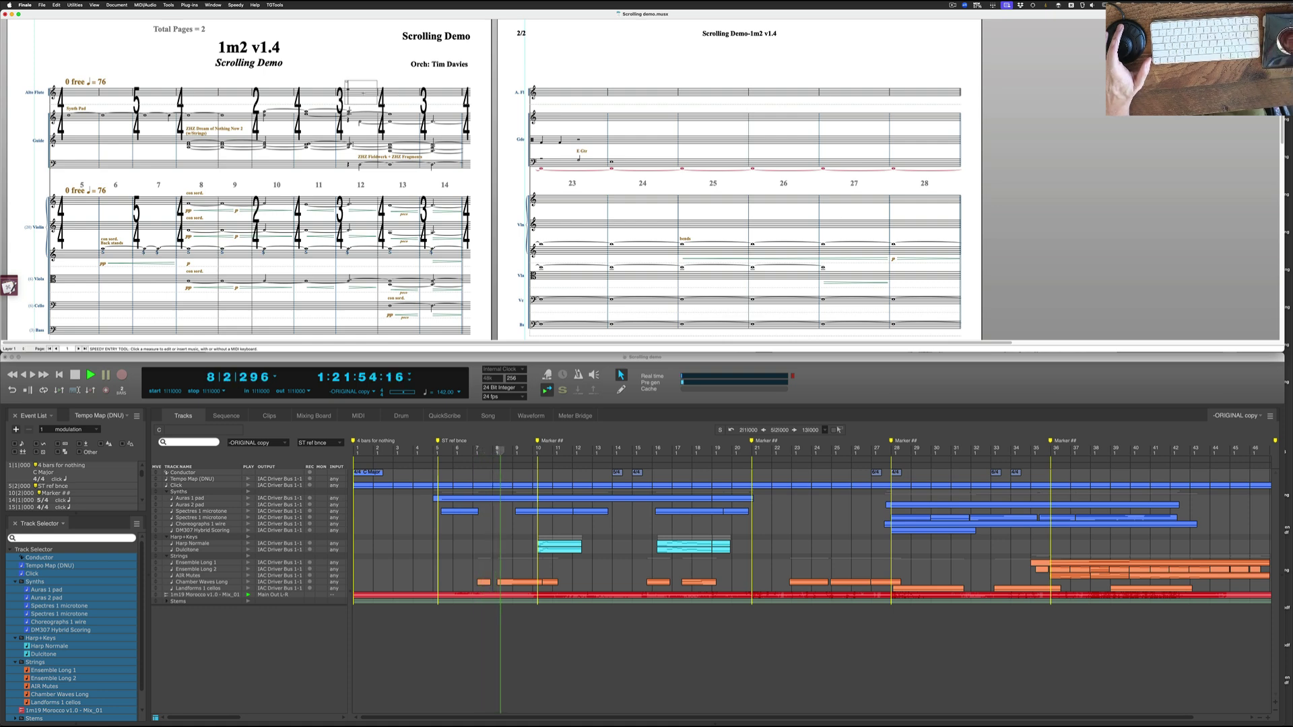
pyautogui.press('5')
pyautogui.press('5')
pyautogui.press('5')
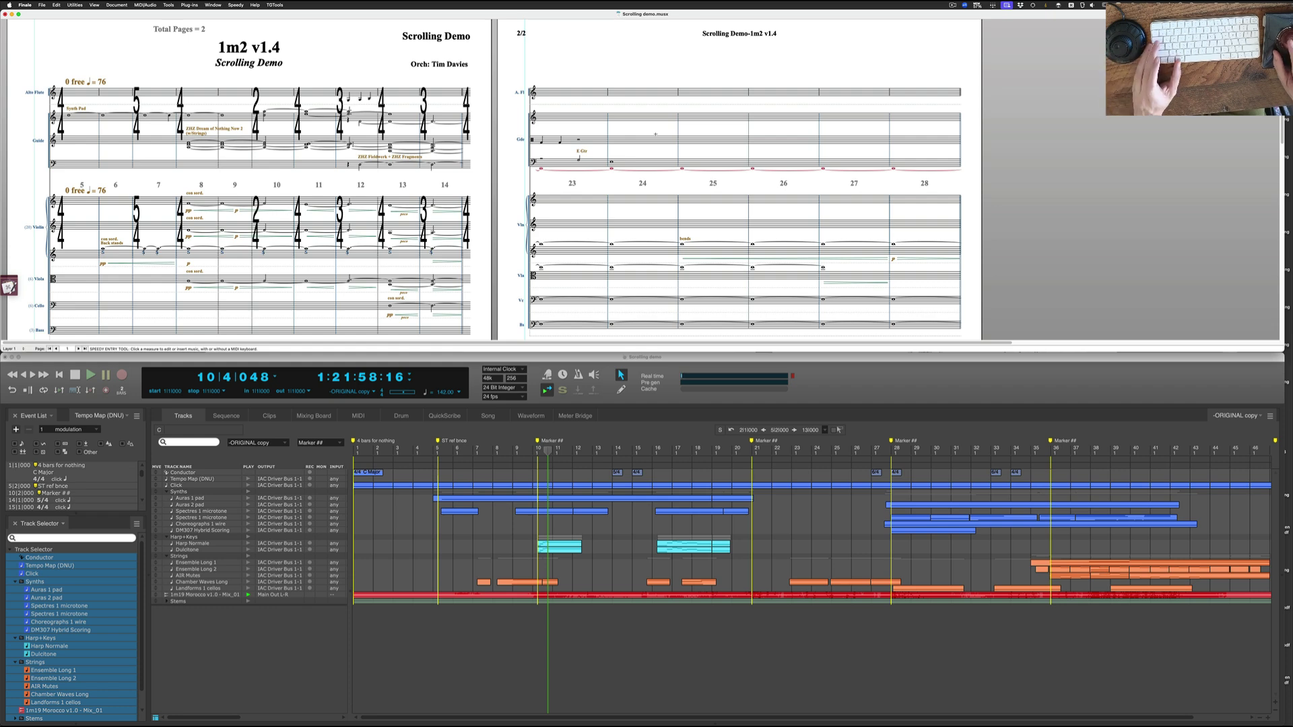
# Open Contour Shuttle's settings from the Dock.
pyautogui.hotkey('ctrl', 'F3')
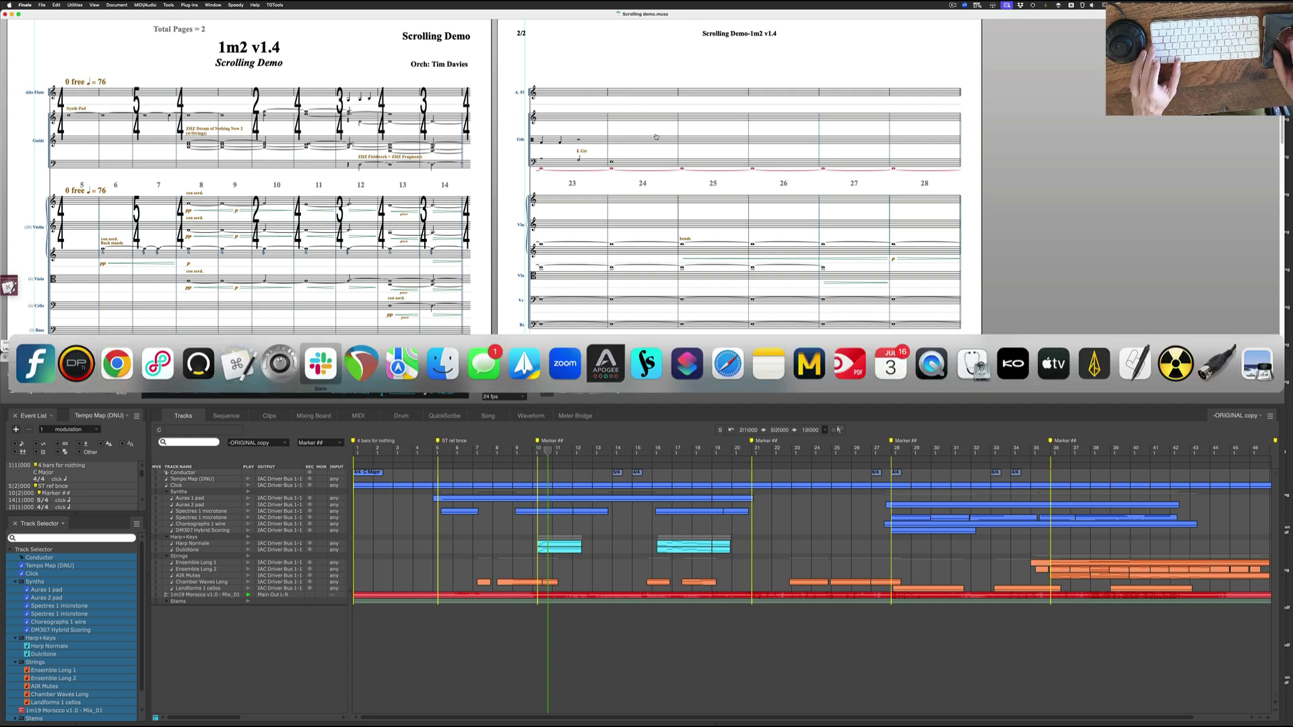
pyautogui.press('Escape')
pyautogui.hotkey('ctrl', 'F3')
pyautogui.press('Right')
pyautogui.press('Right')
pyautogui.press('Right')
pyautogui.press('Right')
pyautogui.press('Return')
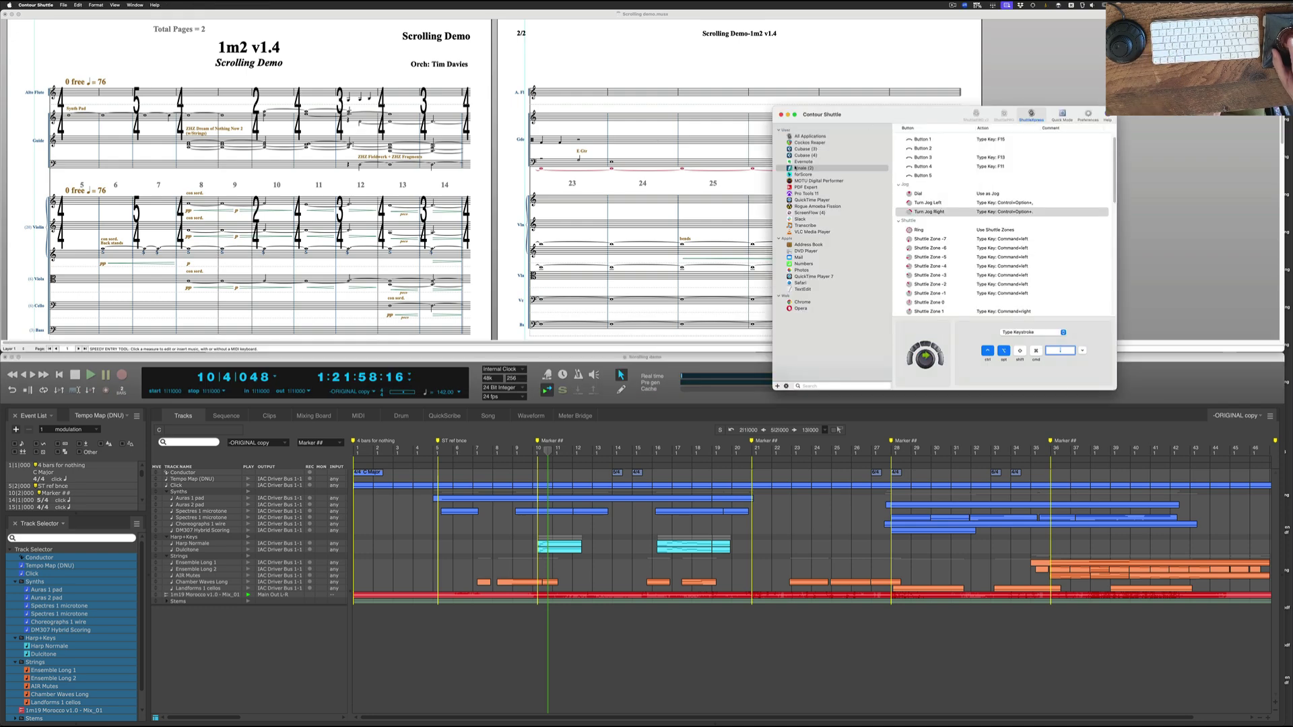
# Display the Finale (2) button and jog mappings, then switch to Keyboard Maestro.
pyautogui.click(809, 168)
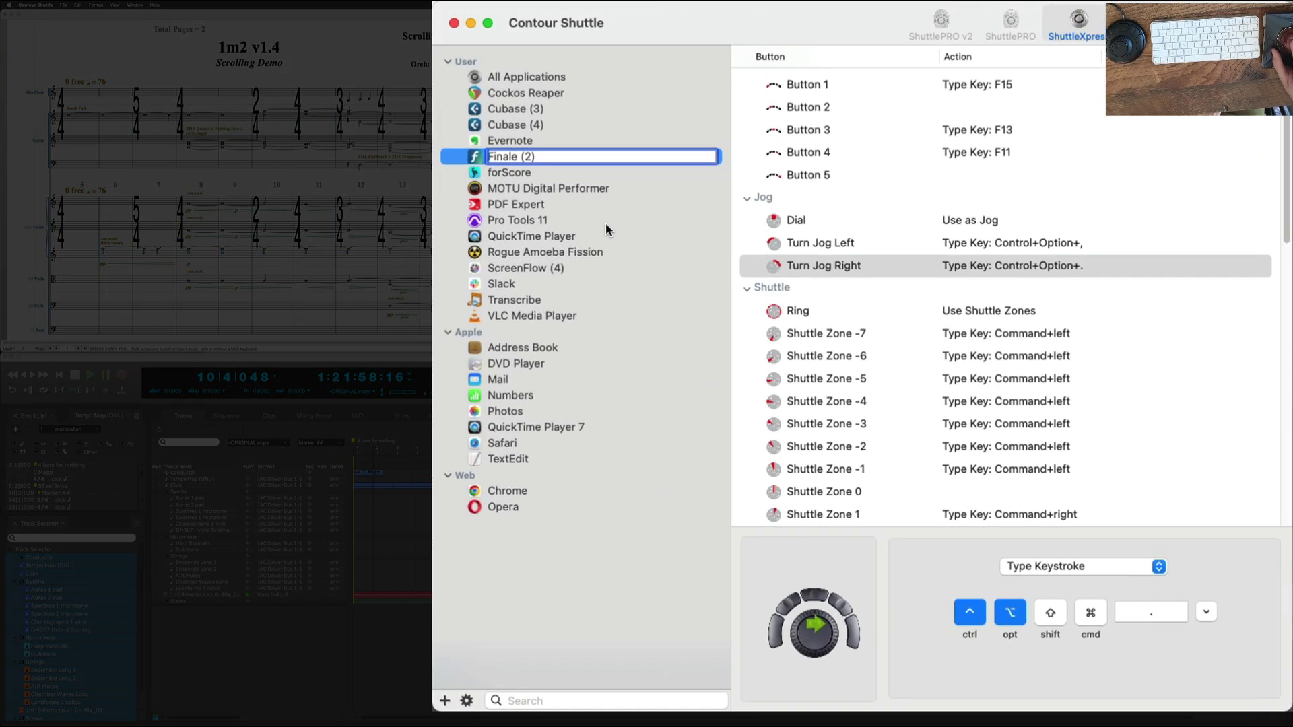
pyautogui.click(628, 254)
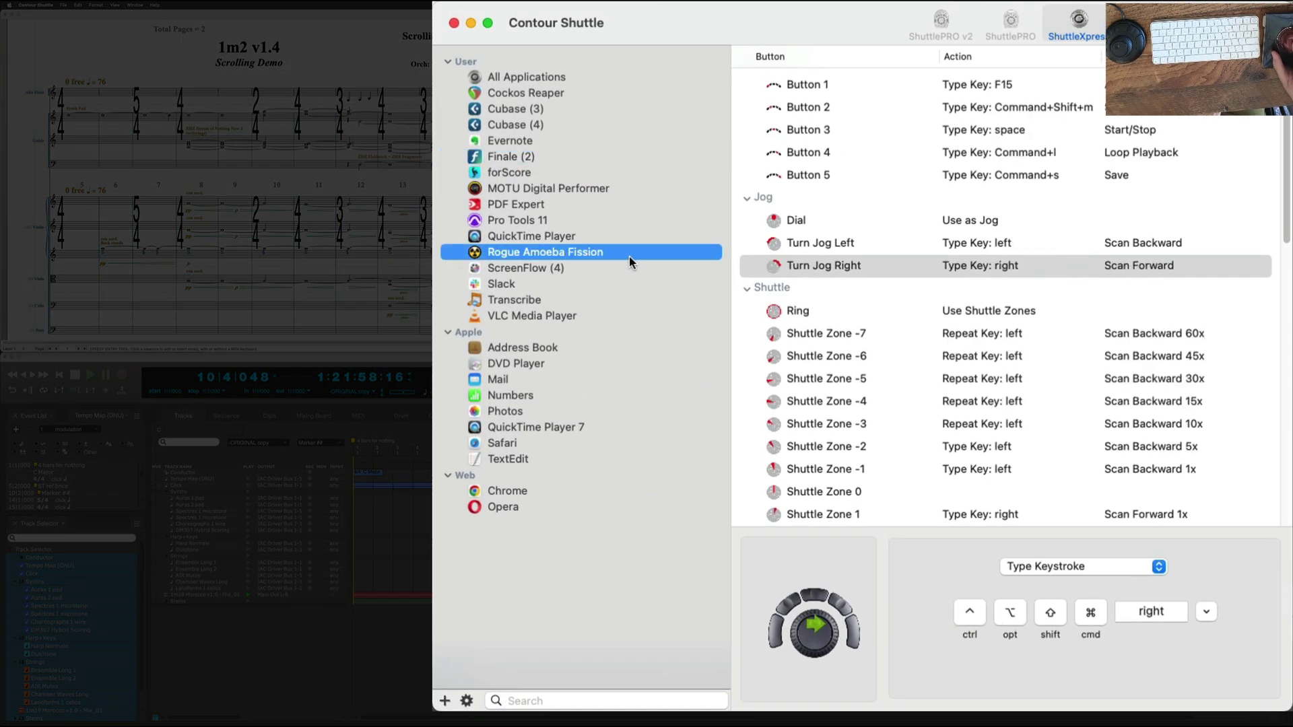
pyautogui.click(531, 162)
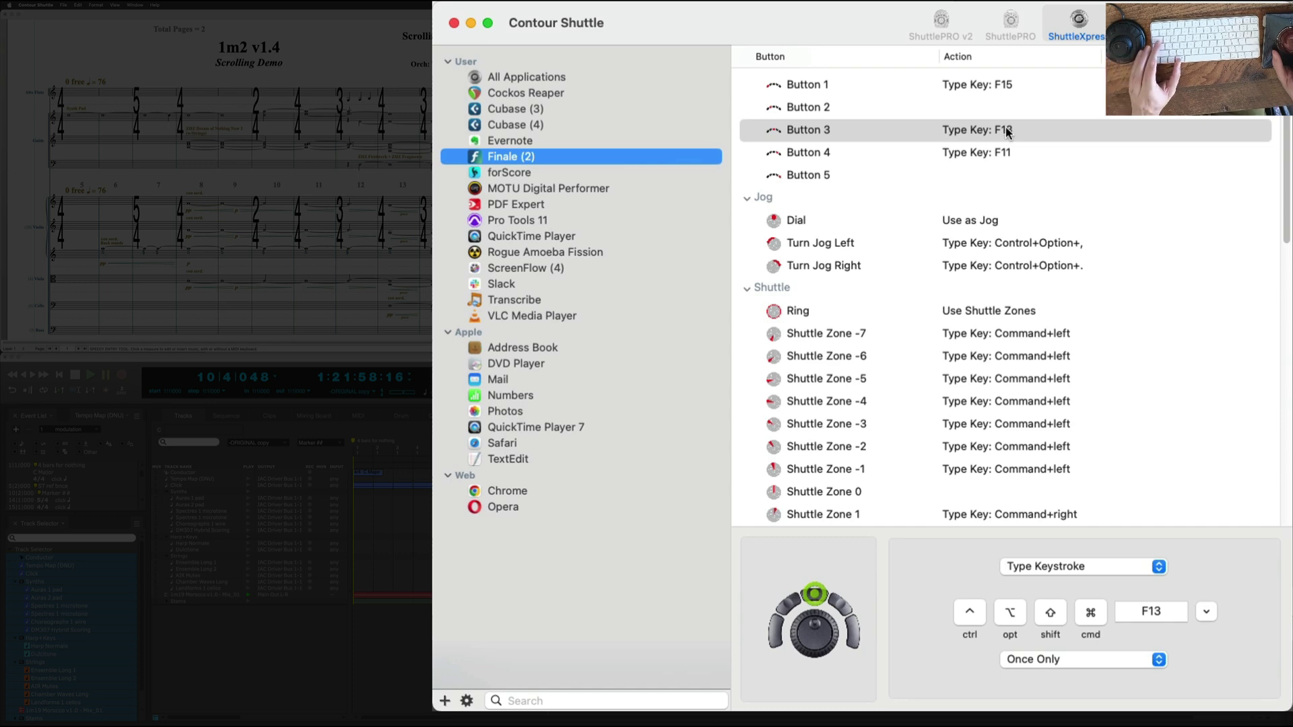
pyautogui.press('alt+super+d')
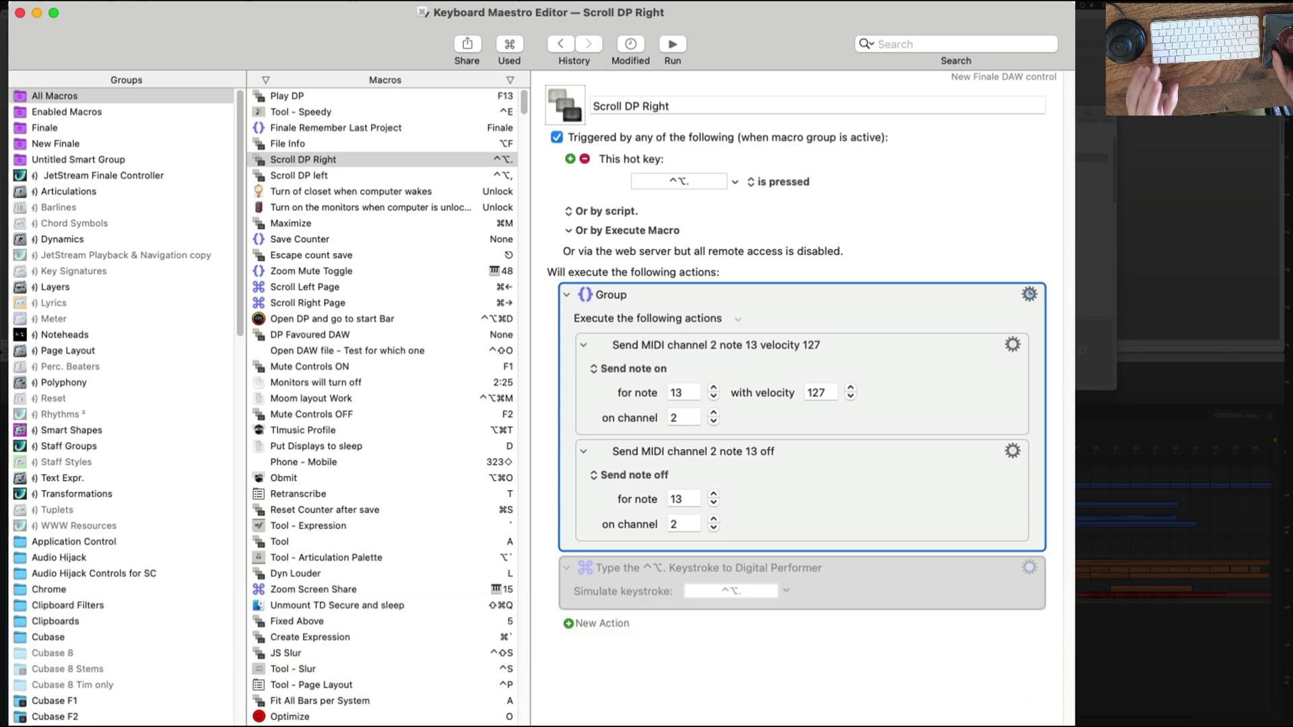
# Inspect the Play DP keystroke action and the Scroll DP Right keystroke and MIDI-note group actions.
pyautogui.click(308, 98)
pyautogui.click(820, 379)
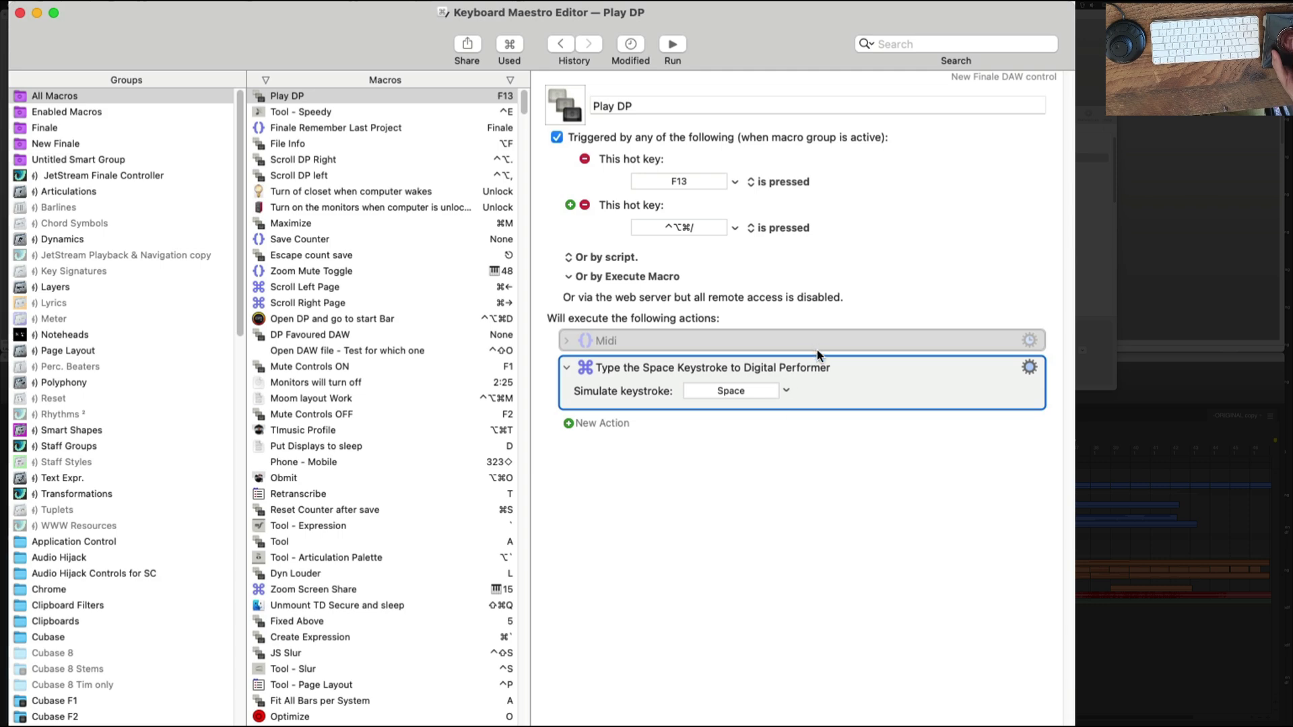
pyautogui.click(329, 163)
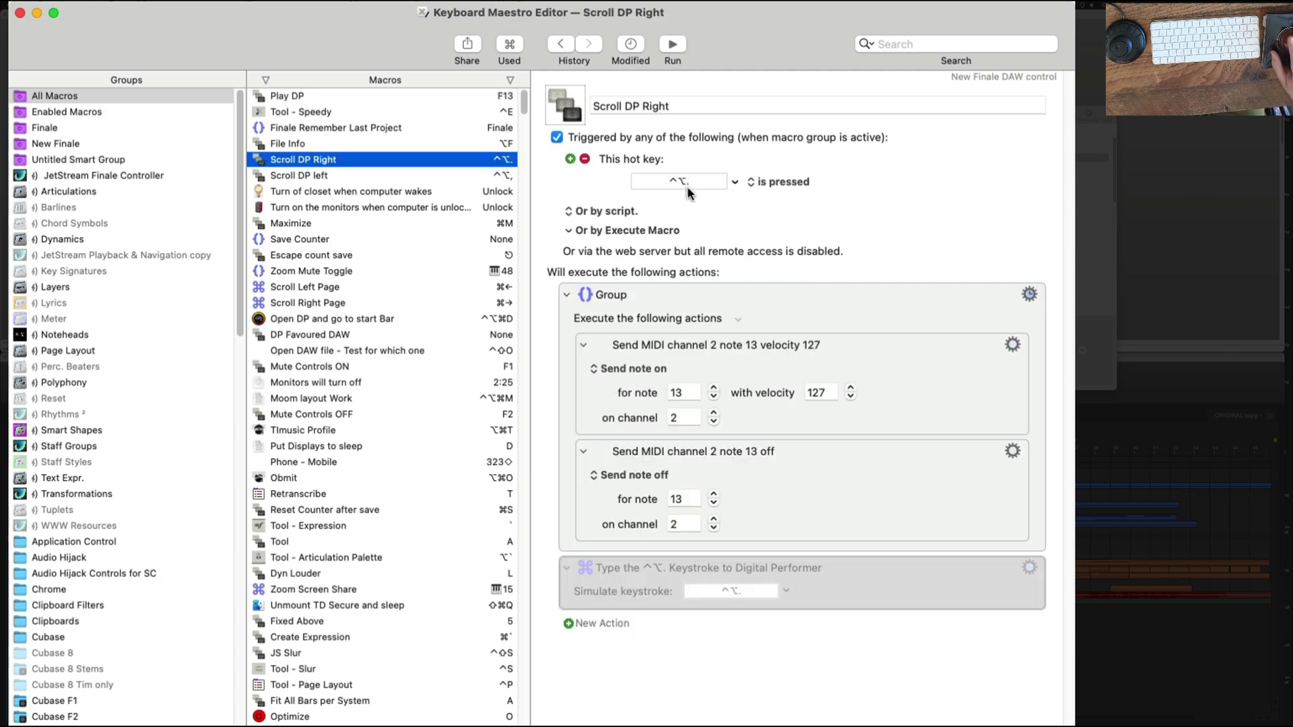
pyautogui.click(906, 582)
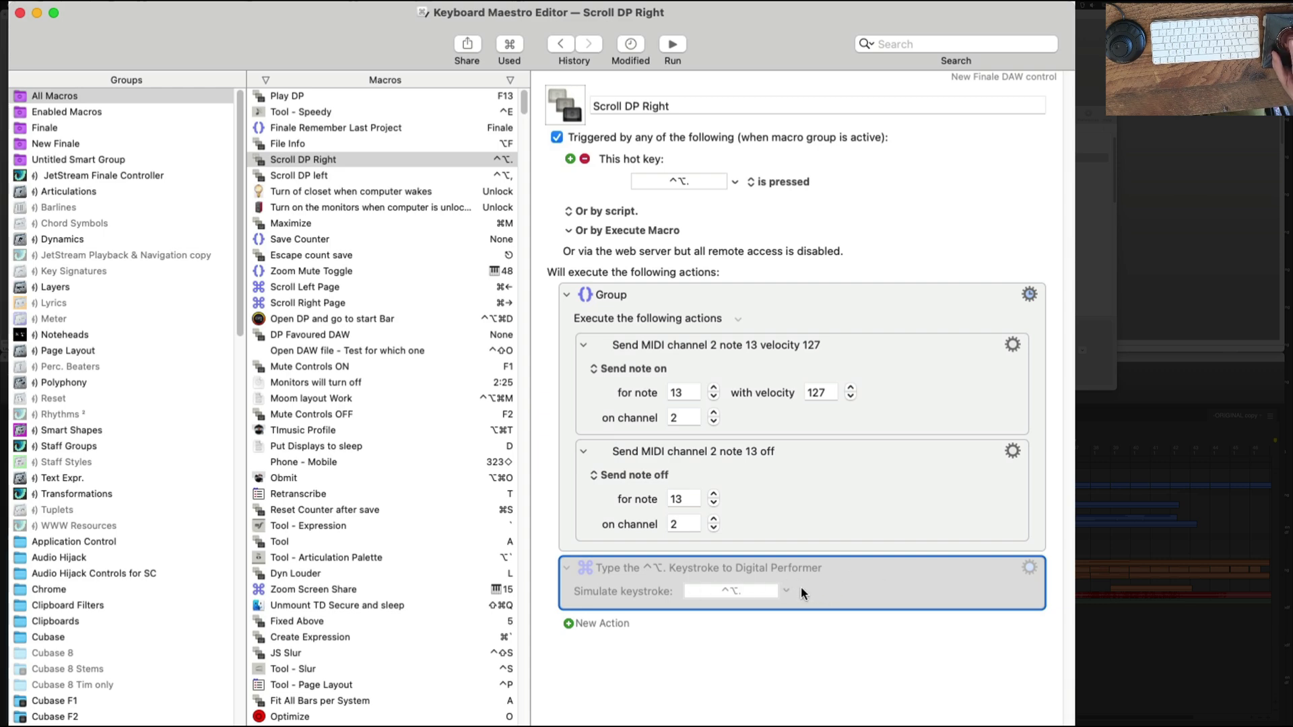
pyautogui.click(826, 315)
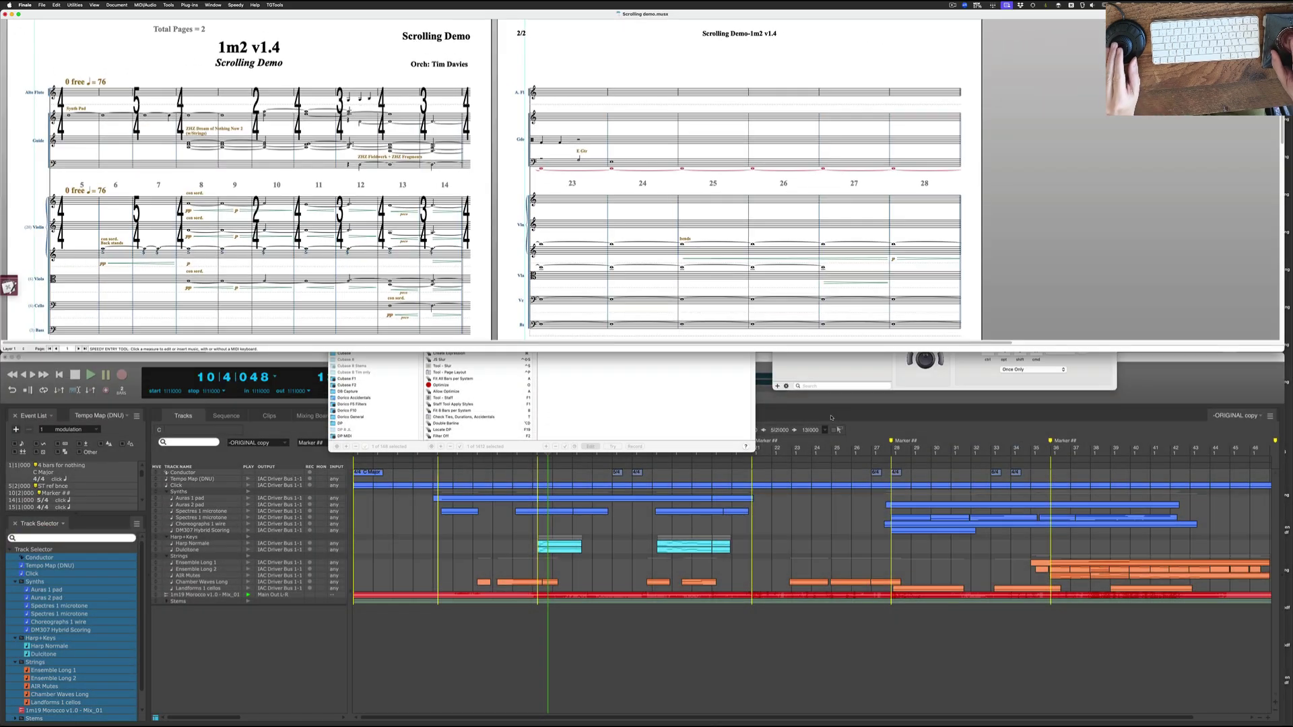
# Jog Digital Performer's playhead from bar 10 through bars 14, 11 and 18 to bar 24.
pyautogui.press('Right')
pyautogui.press('Right')
pyautogui.press('Right')
pyautogui.press('Right')
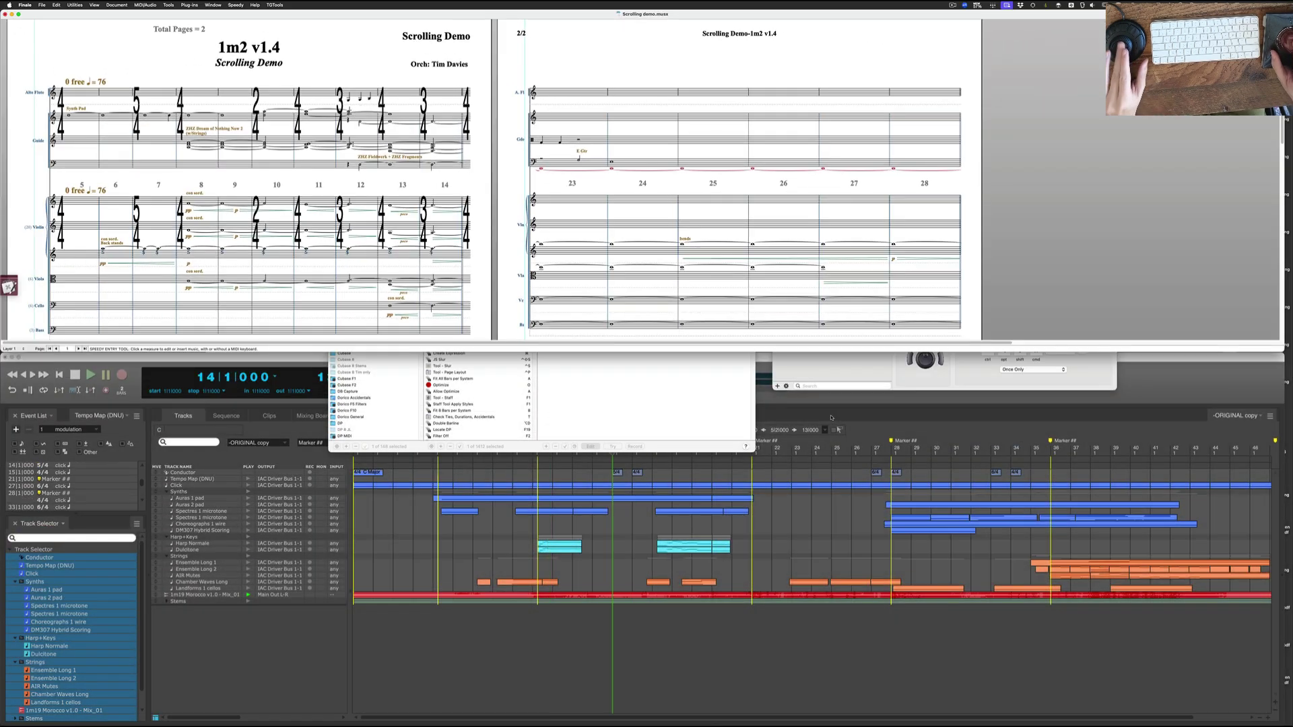
pyautogui.press('Left')
pyautogui.press('Left')
pyautogui.press('Left')
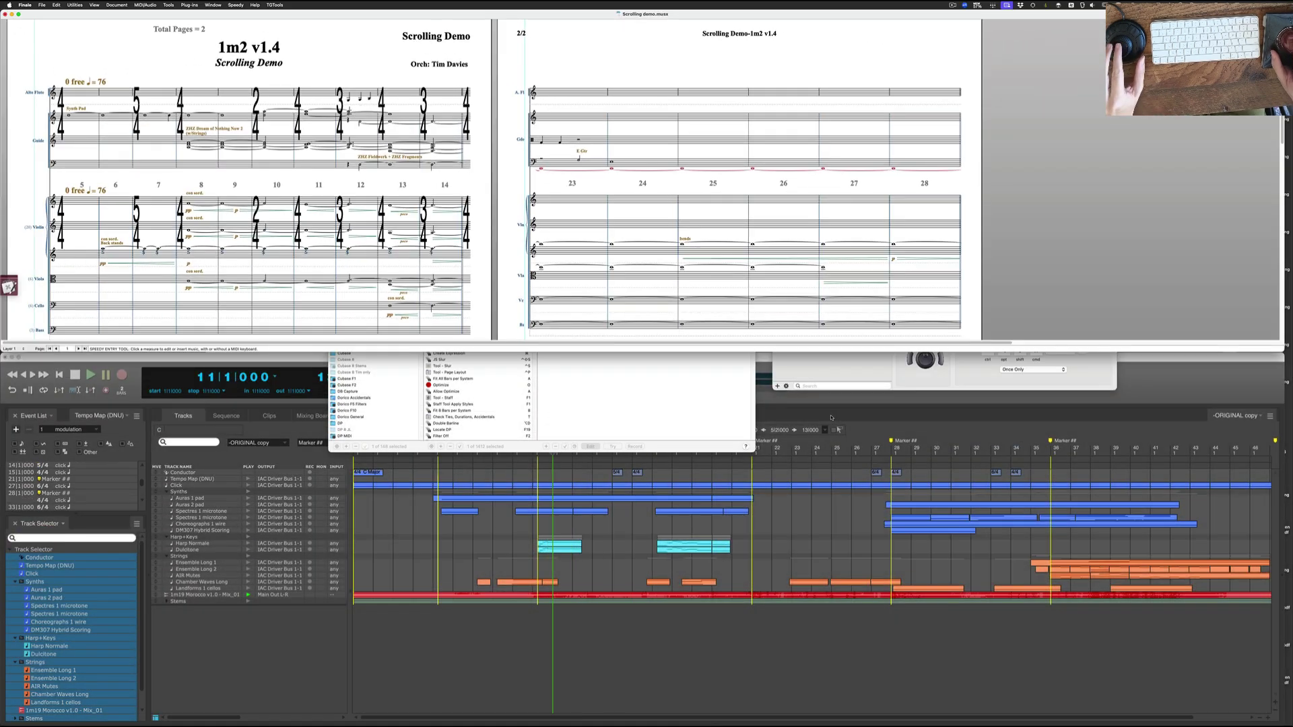
pyautogui.press('Right')
pyautogui.press('Right')
pyautogui.press('Right')
pyautogui.press('Right')
pyautogui.press('Right')
pyautogui.press('Right')
pyautogui.press('Right')
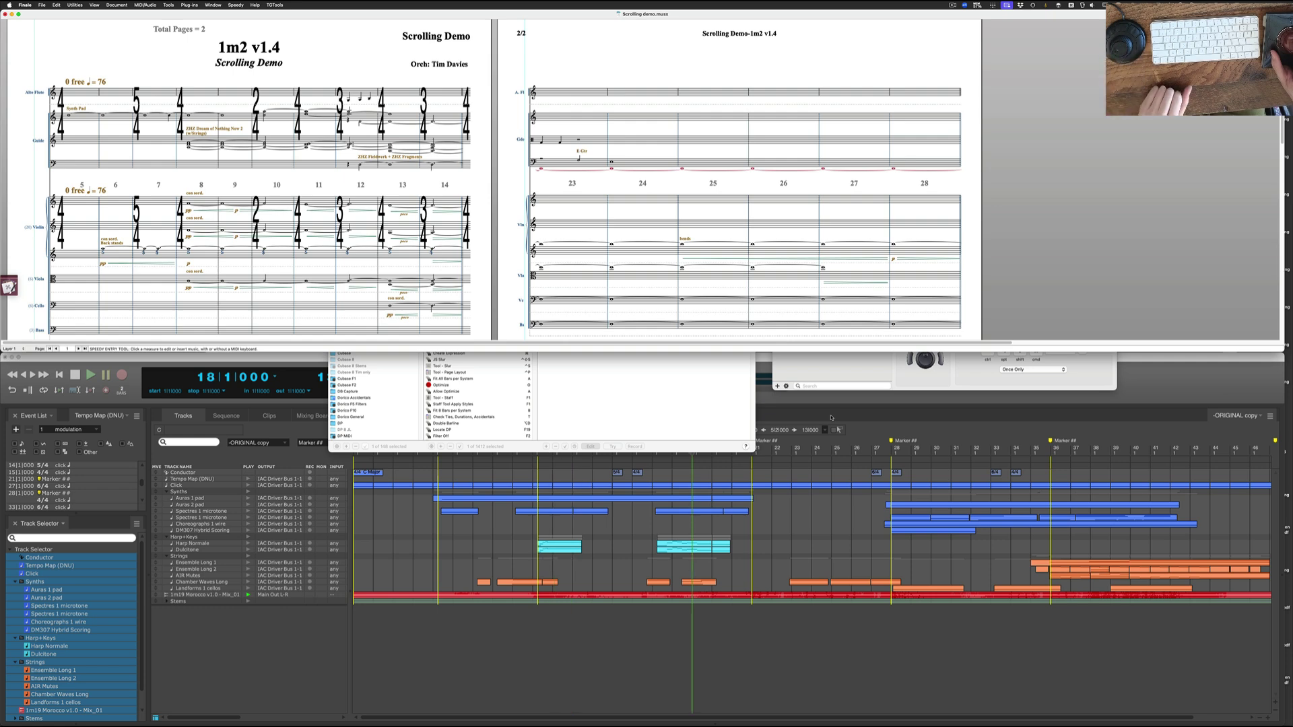
pyautogui.press('Right')
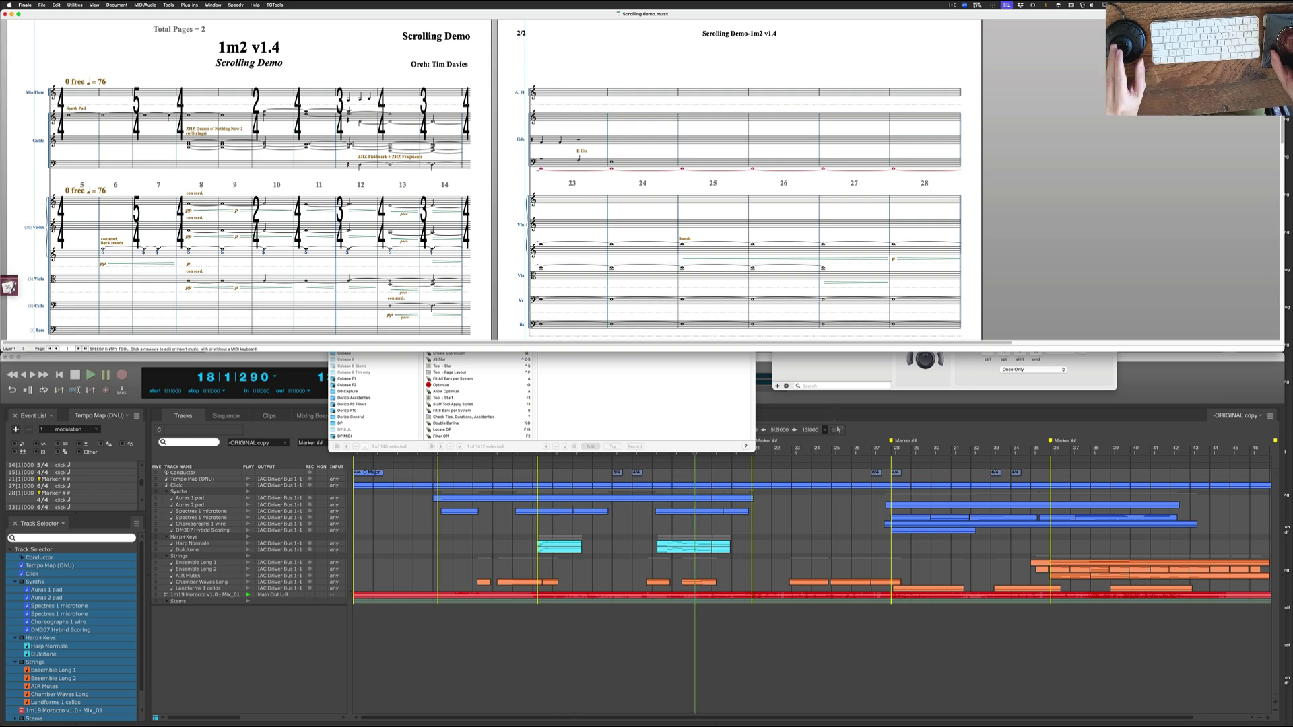
pyautogui.press('Right')
pyautogui.press('Right')
pyautogui.press('Right')
pyautogui.press('Right')
pyautogui.press('Right')
pyautogui.press('Right')
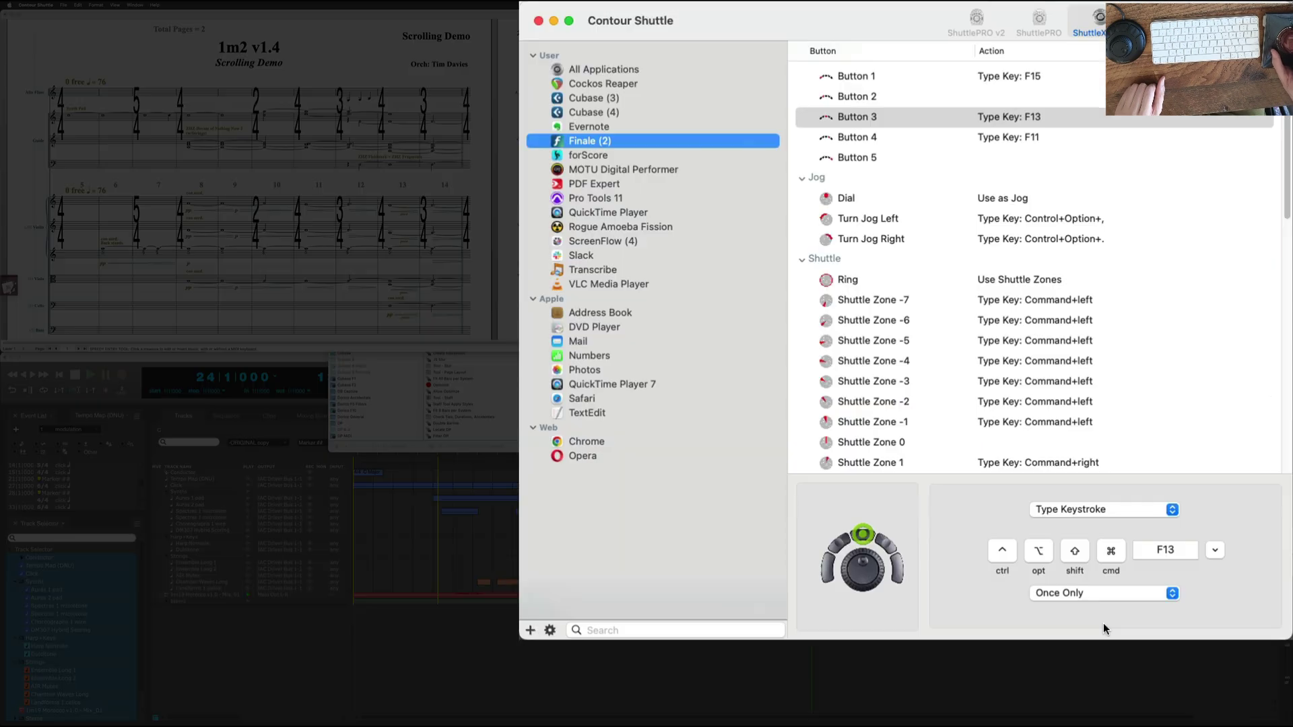
pyautogui.hotkey('ctrl', 'alt', '.')
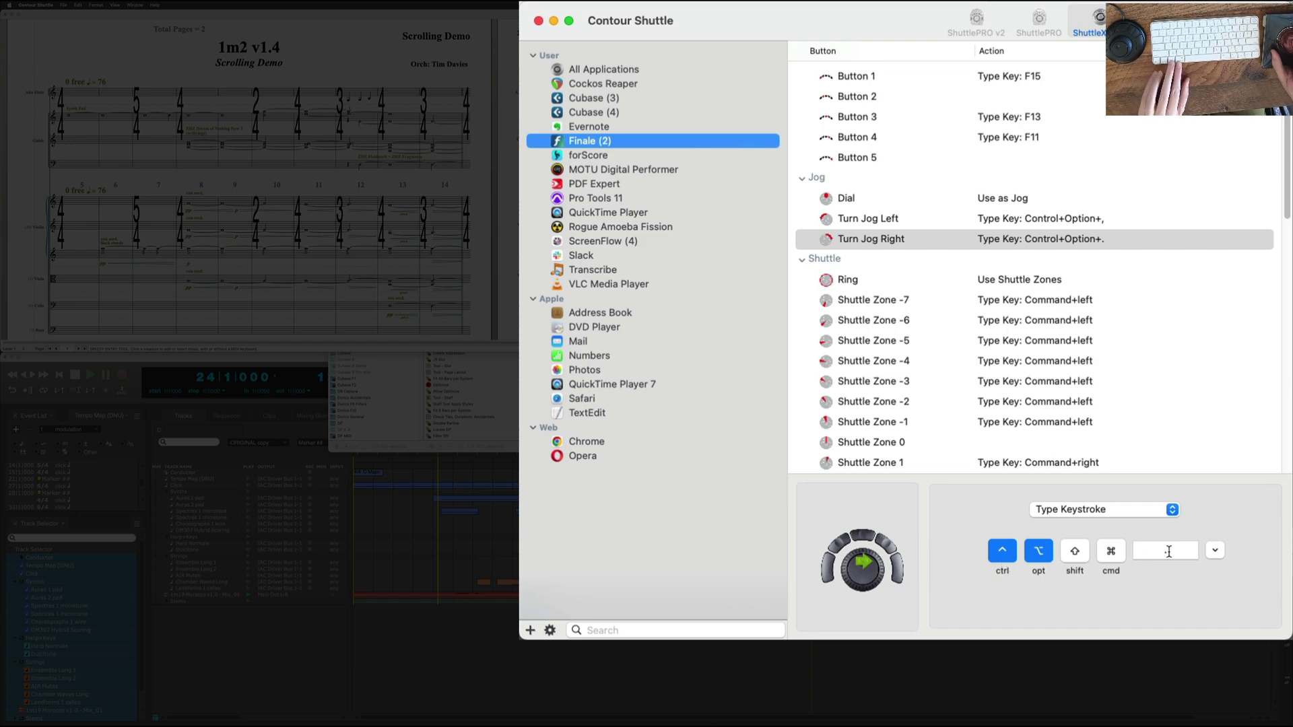
pyautogui.hotkey('ctrl', 'alt', ',')
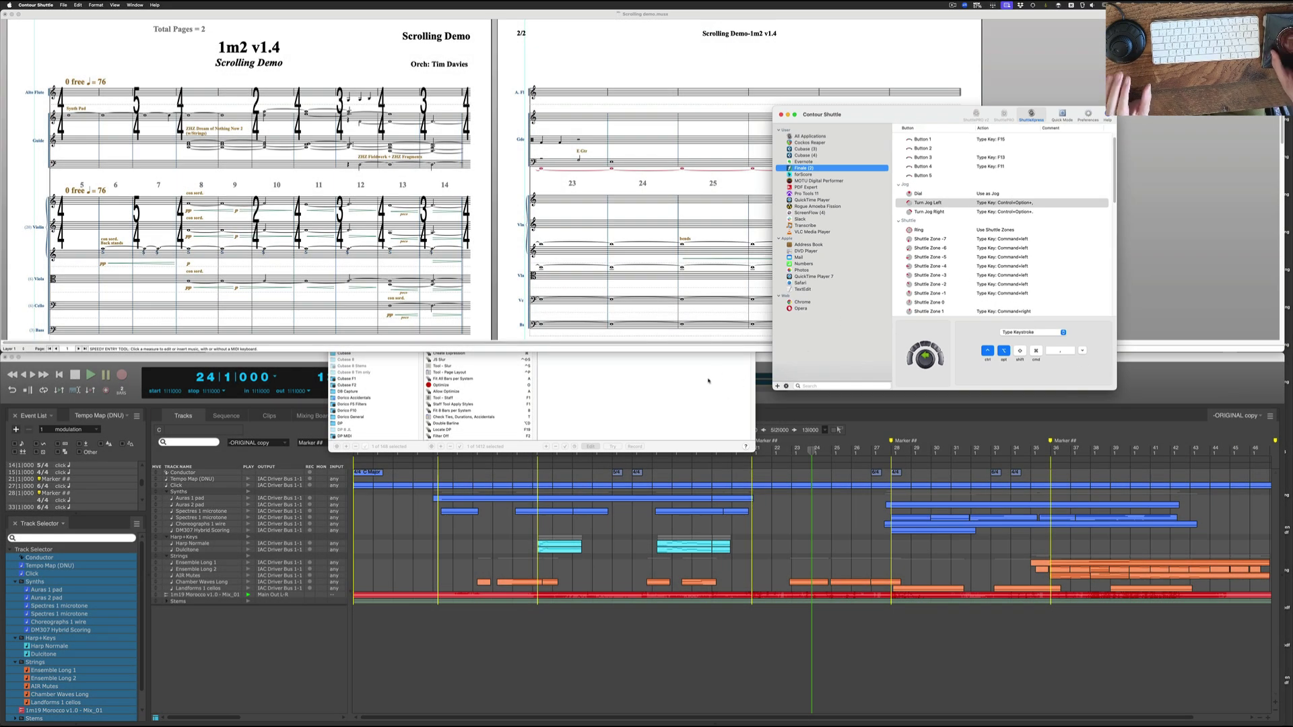
# Check the Scroll DP Right MIDI-note group, then show Digital Performer's Commands list with Go To Next Measure.
pyautogui.press('super+Tab')
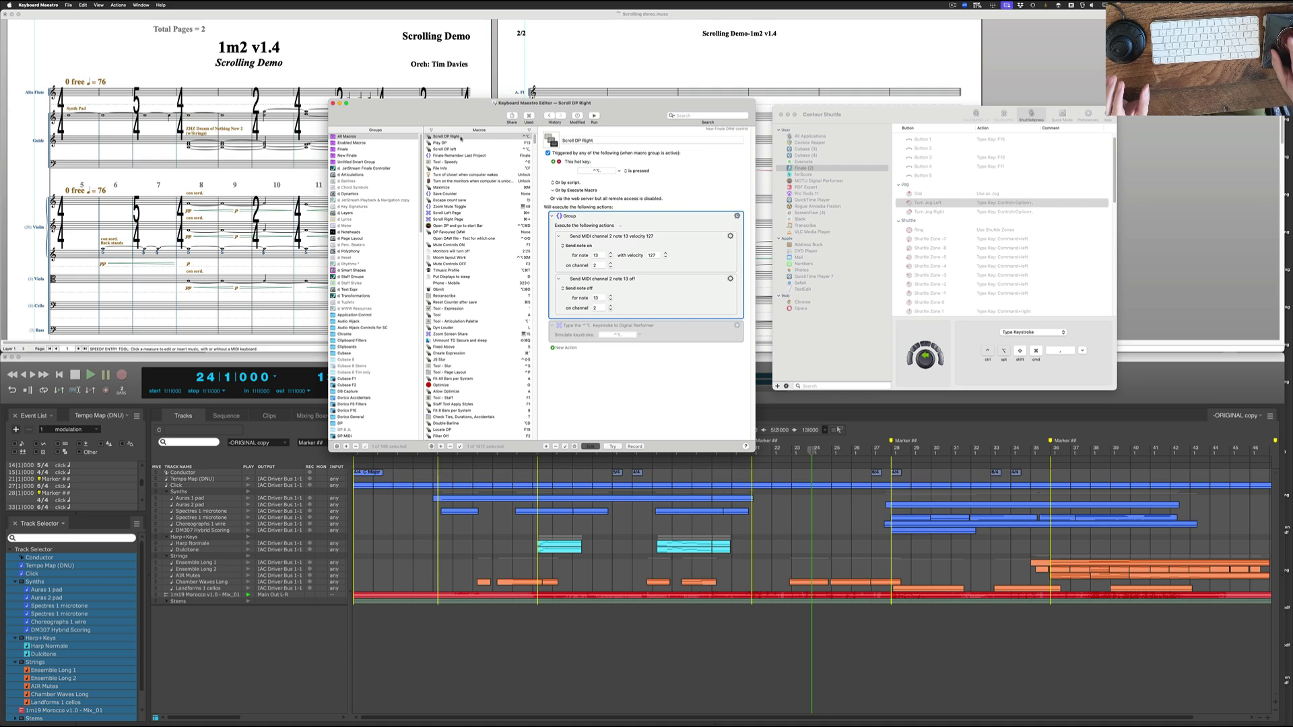
pyautogui.click(461, 136)
pyautogui.click(654, 272)
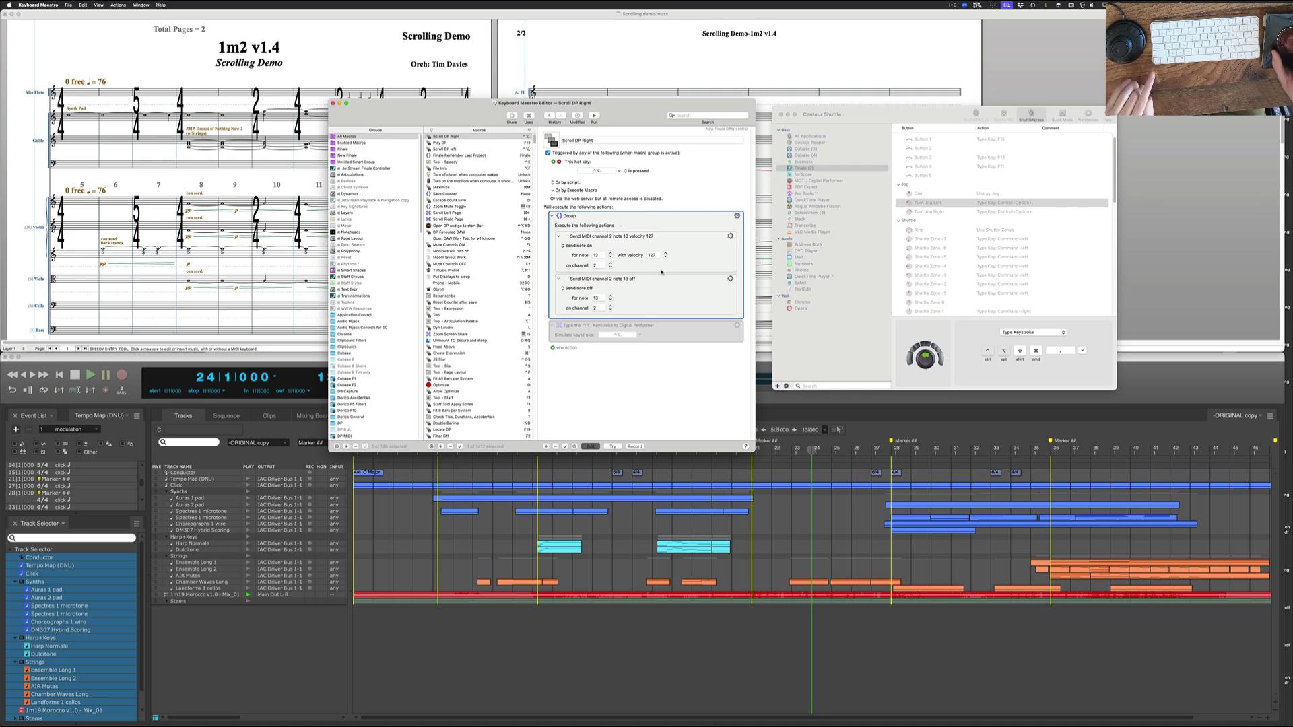
pyautogui.click(196, 492)
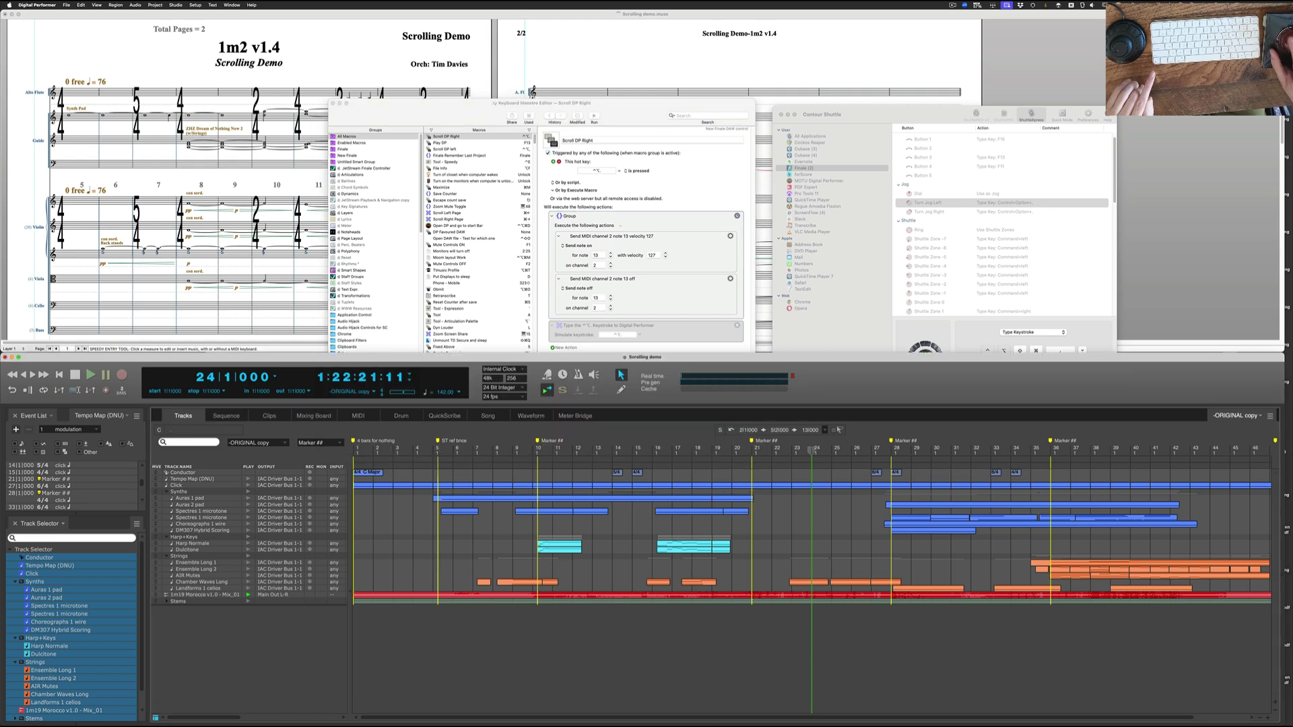
pyautogui.hotkey('shift', 'l')
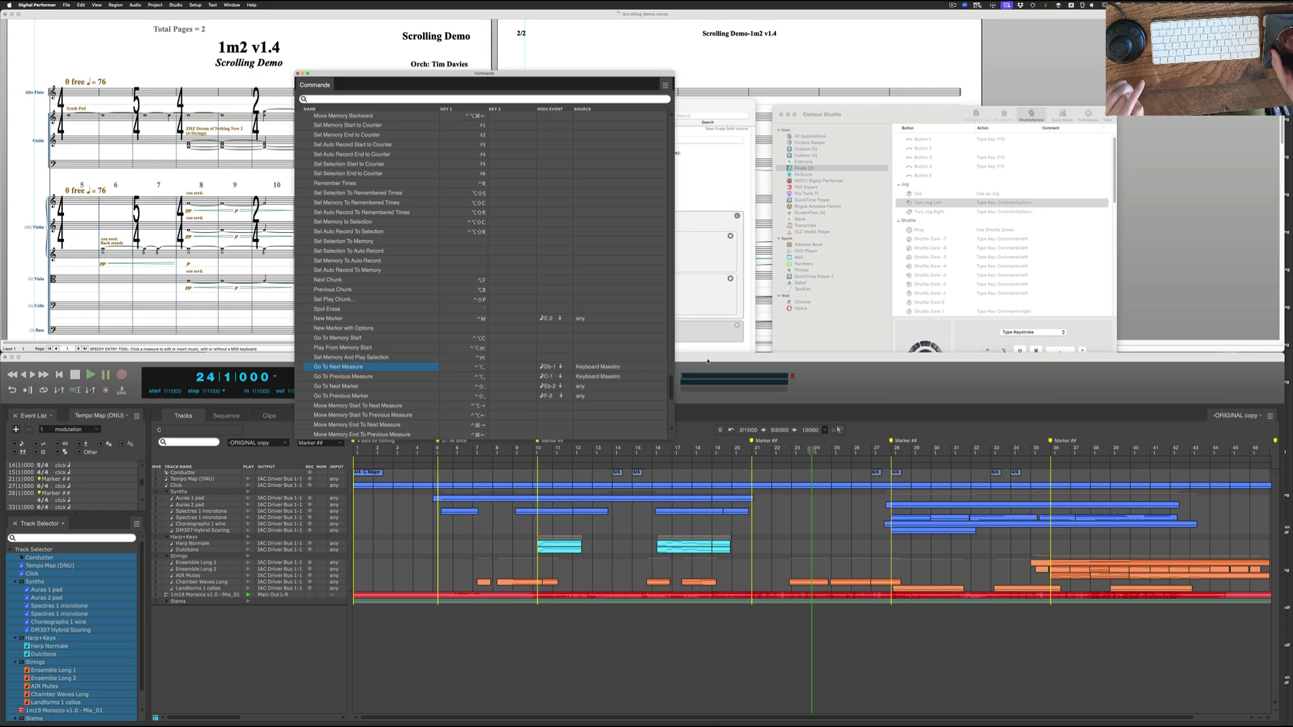
# Jog Digital Performer's playhead back and forth past bars 22, 18 and 14, ending at bar 18.
pyautogui.click(695, 361)
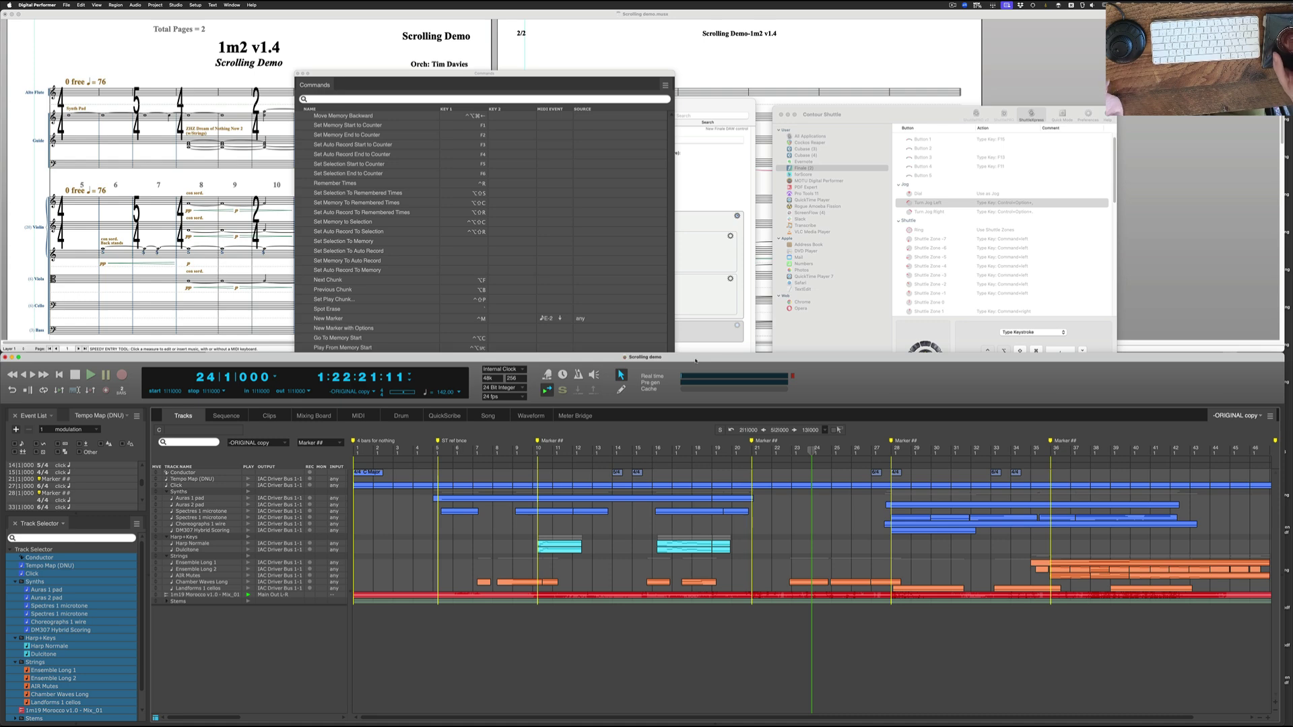
pyautogui.hotkey('ctrl', 'alt', '.')
pyautogui.hotkey('ctrl', 'alt', '.')
pyautogui.hotkey('ctrl', 'alt', '.')
pyautogui.hotkey('ctrl', 'alt', ',')
pyautogui.hotkey('ctrl', 'alt', ',')
pyautogui.hotkey('ctrl', 'alt', ',')
pyautogui.hotkey('ctrl', 'alt', ',')
pyautogui.hotkey('ctrl', 'alt', ',')
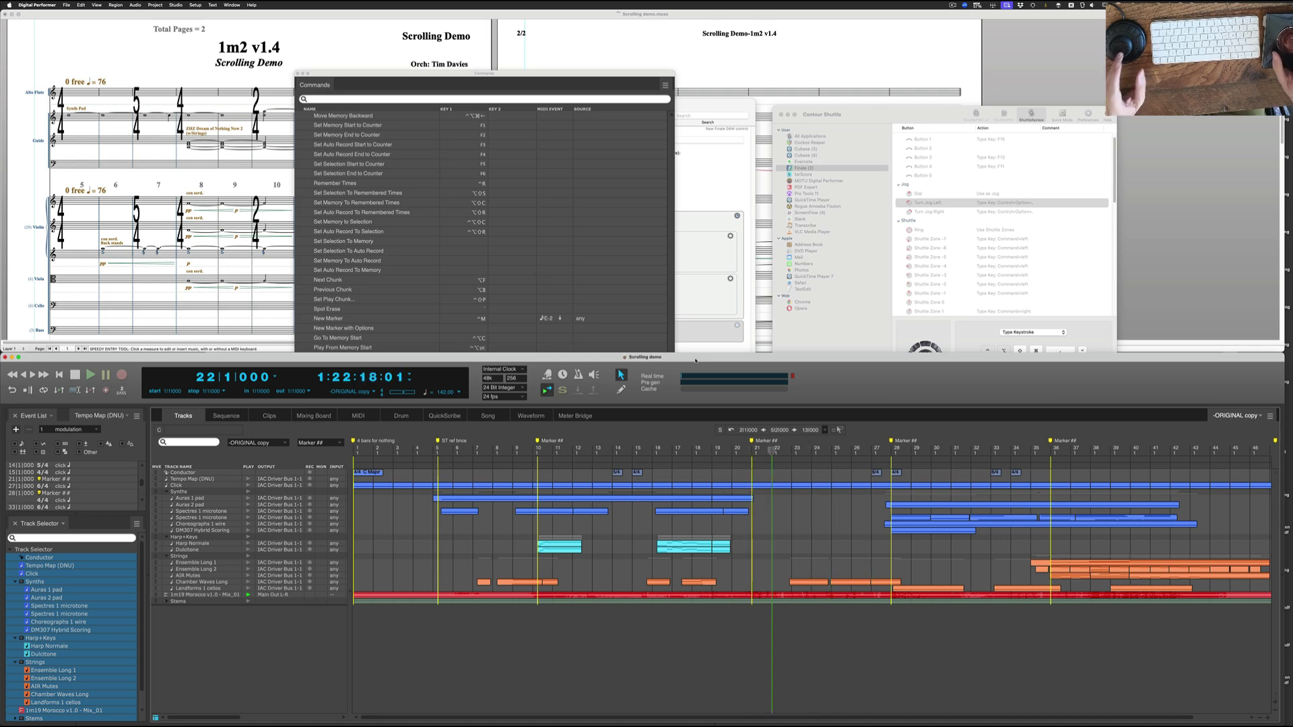
pyautogui.hotkey('ctrl', 'alt', '.')
pyautogui.hotkey('ctrl', 'alt', '.')
pyautogui.hotkey('ctrl', 'alt', '.')
pyautogui.hotkey('ctrl', 'alt', '.')
pyautogui.hotkey('ctrl', 'alt', '.')
pyautogui.hotkey('ctrl', 'alt', '.')
pyautogui.hotkey('ctrl', 'alt', '.')
pyautogui.hotkey('ctrl', 'alt', '.')
pyautogui.hotkey('ctrl', 'alt', '.')
pyautogui.hotkey('ctrl', 'alt', ',')
pyautogui.hotkey('ctrl', 'alt', ',')
pyautogui.hotkey('ctrl', 'alt', ',')
pyautogui.hotkey('ctrl', 'alt', ',')
pyautogui.hotkey('ctrl', 'alt', ',')
pyautogui.hotkey('ctrl', 'alt', ',')
pyautogui.hotkey('ctrl', 'alt', ',')
pyautogui.hotkey('ctrl', 'alt', ',')
pyautogui.hotkey('ctrl', 'alt', ',')
pyautogui.hotkey('ctrl', 'alt', ',')
pyautogui.hotkey('ctrl', 'alt', ',')
pyautogui.hotkey('ctrl', 'alt', ',')
pyautogui.hotkey('ctrl', 'alt', ',')
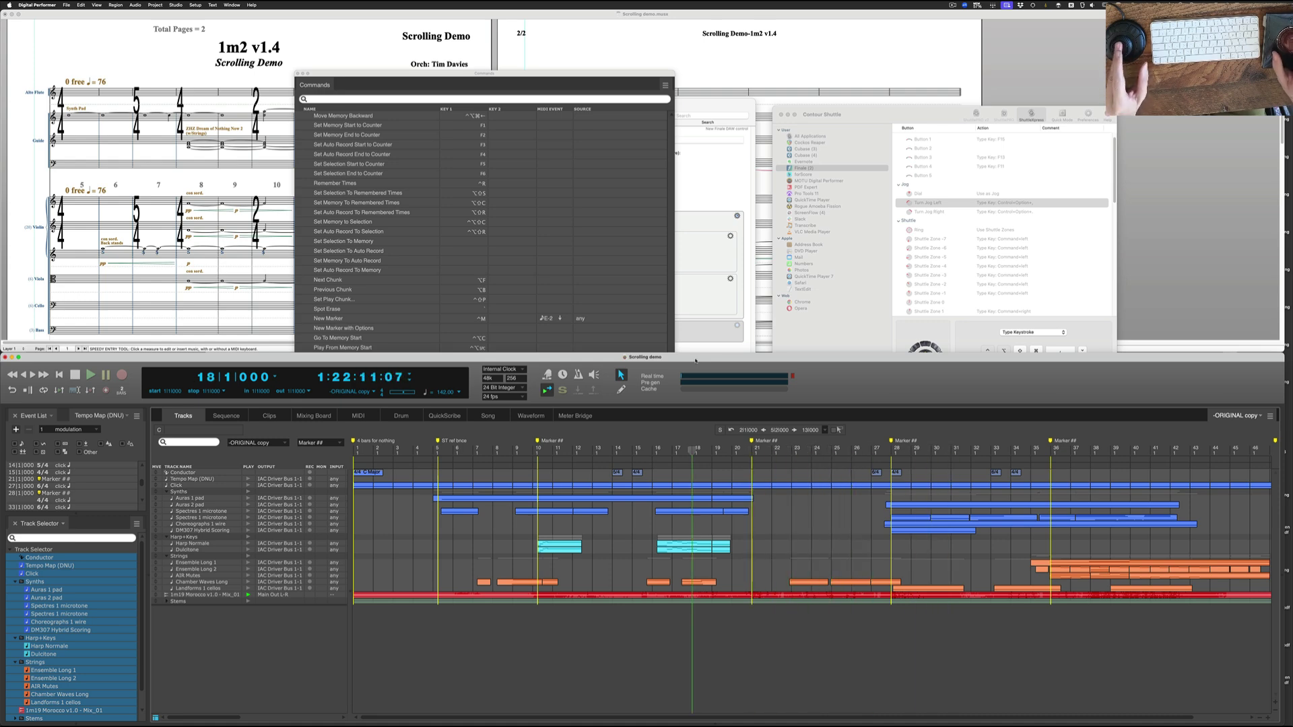
pyautogui.hotkey('ctrl', 'alt', '.')
pyautogui.hotkey('ctrl', 'alt', '.')
pyautogui.hotkey('ctrl', 'alt', '.')
pyautogui.hotkey('ctrl', 'alt', '.')
pyautogui.hotkey('ctrl', 'alt', '.')
pyautogui.hotkey('ctrl', 'alt', '.')
pyautogui.hotkey('ctrl', 'alt', '.')
pyautogui.hotkey('ctrl', 'alt', ',')
pyautogui.hotkey('ctrl', 'alt', ',')
pyautogui.hotkey('ctrl', 'alt', ',')
pyautogui.hotkey('ctrl', 'alt', ',')
pyautogui.hotkey('ctrl', 'alt', ',')
pyautogui.hotkey('ctrl', 'alt', ',')
pyautogui.hotkey('ctrl', 'alt', ',')
pyautogui.hotkey('ctrl', 'alt', ',')
pyautogui.hotkey('ctrl', 'alt', ',')
pyautogui.hotkey('ctrl', 'alt', ',')
pyautogui.hotkey('ctrl', 'alt', ',')
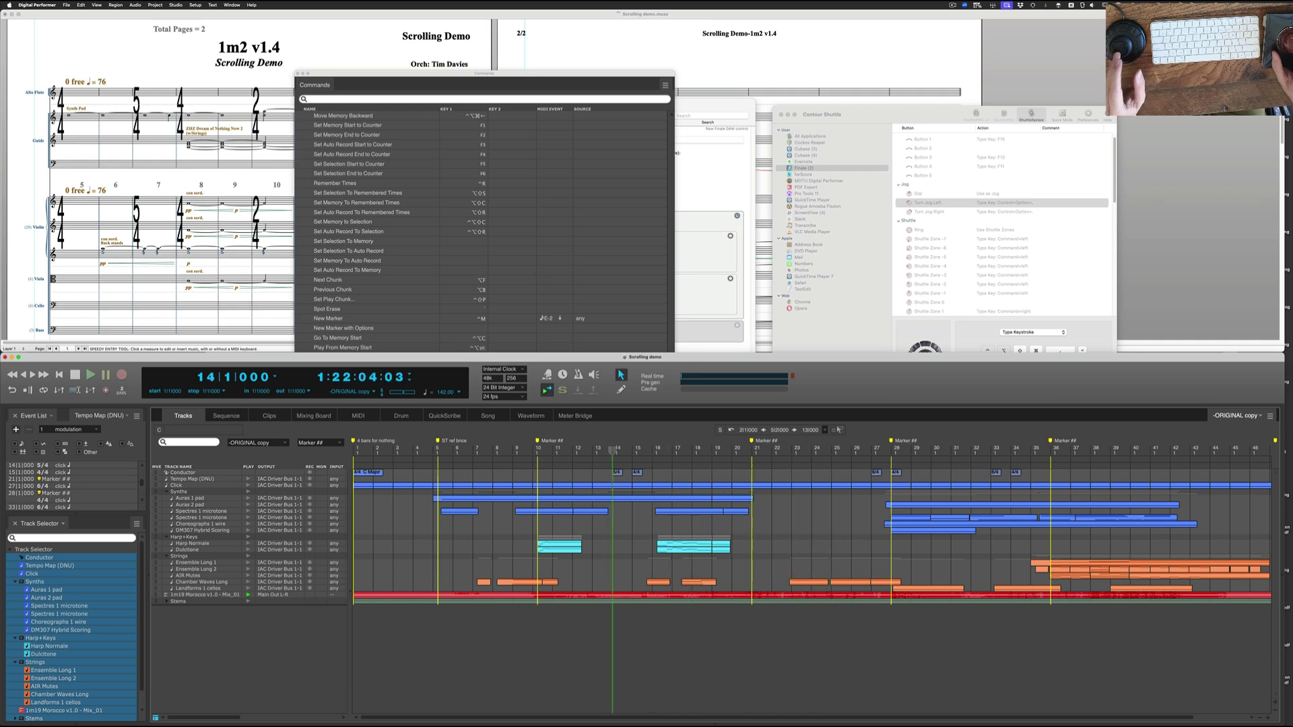
pyautogui.hotkey('ctrl', 'alt', ',')
pyautogui.hotkey('ctrl', 'alt', ',')
pyautogui.hotkey('ctrl', 'alt', '.')
pyautogui.hotkey('ctrl', 'alt', '.')
pyautogui.hotkey('ctrl', 'alt', '.')
pyautogui.hotkey('ctrl', 'alt', '.')
pyautogui.hotkey('ctrl', 'alt', '.')
pyautogui.hotkey('ctrl', 'alt', '.')
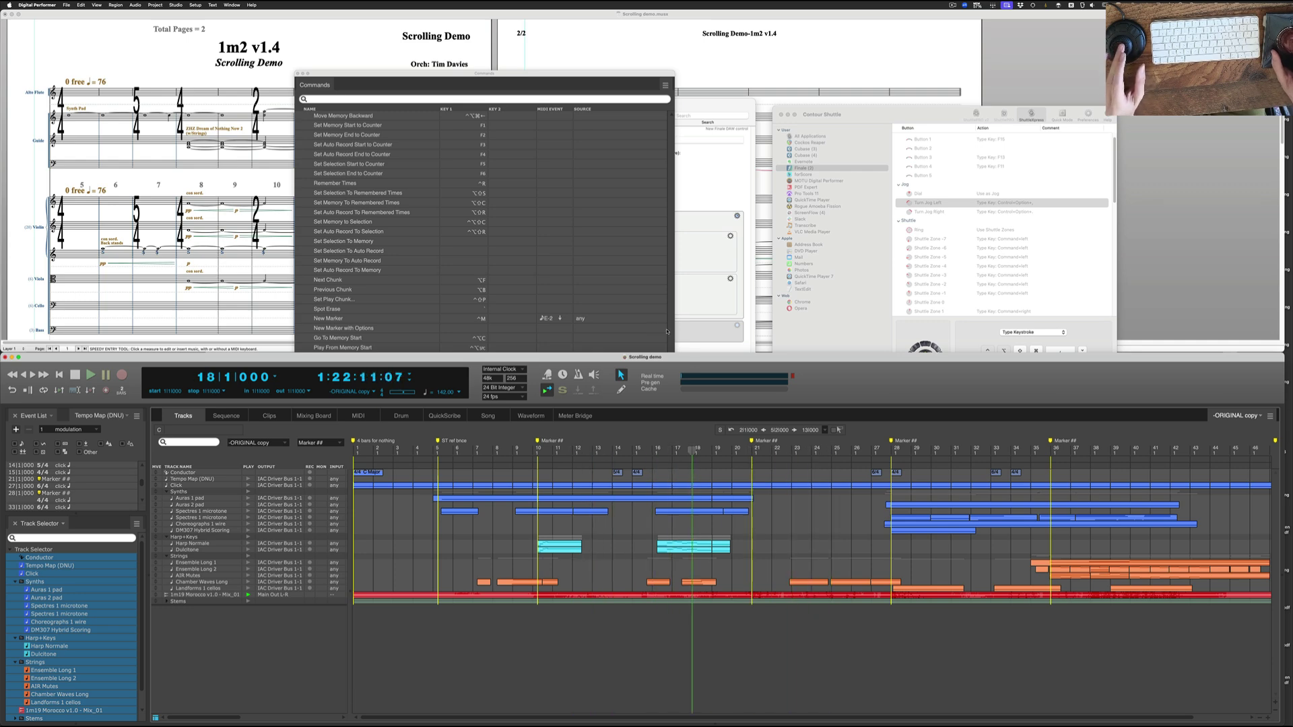
# Jog Digital Performer's playhead from bar 17 to bars 26 and 28, then back through 13 to bar 7.
pyautogui.hotkey('ctrl', 'alt', ',')
pyautogui.press('super+Tab')
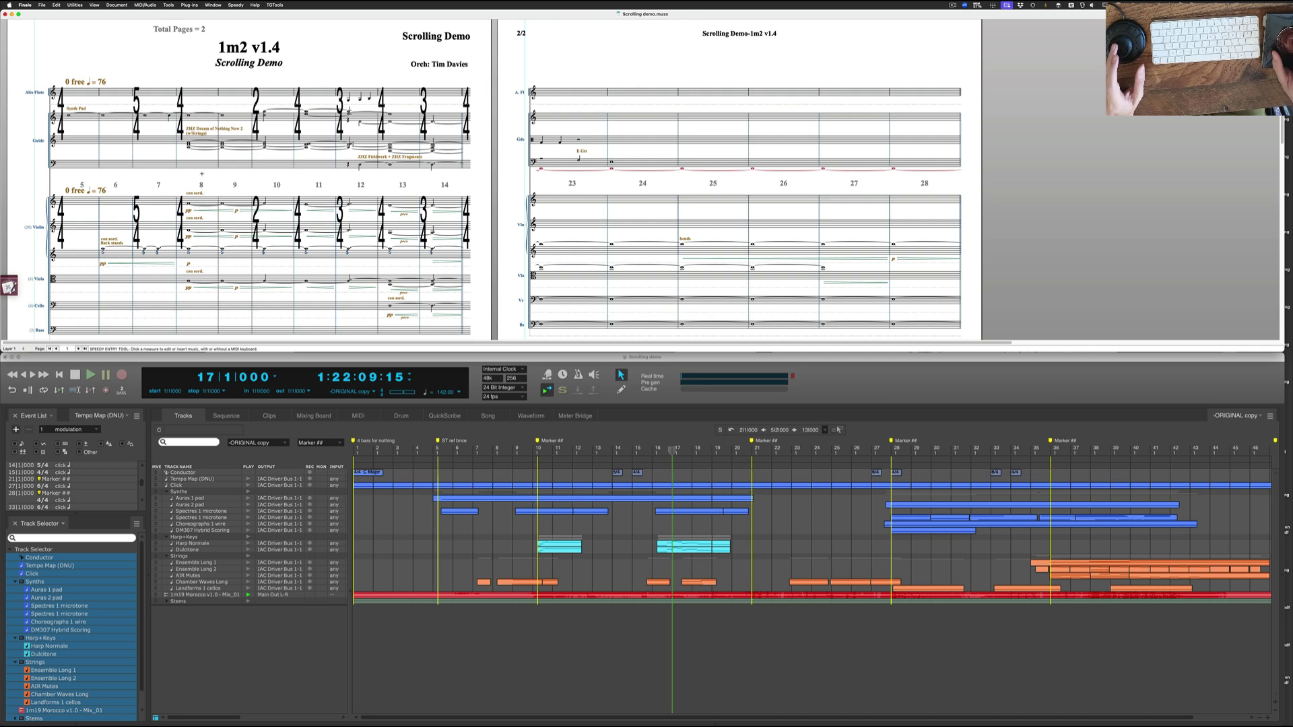
pyautogui.hotkey('ctrl', 'alt', '.')
pyautogui.hotkey('ctrl', 'alt', '.')
pyautogui.hotkey('ctrl', 'alt', '.')
pyautogui.hotkey('ctrl', 'alt', '.')
pyautogui.hotkey('ctrl', 'alt', '.')
pyautogui.hotkey('ctrl', 'alt', '.')
pyautogui.hotkey('ctrl', 'alt', '.')
pyautogui.hotkey('ctrl', 'alt', '.')
pyautogui.hotkey('ctrl', 'alt', '.')
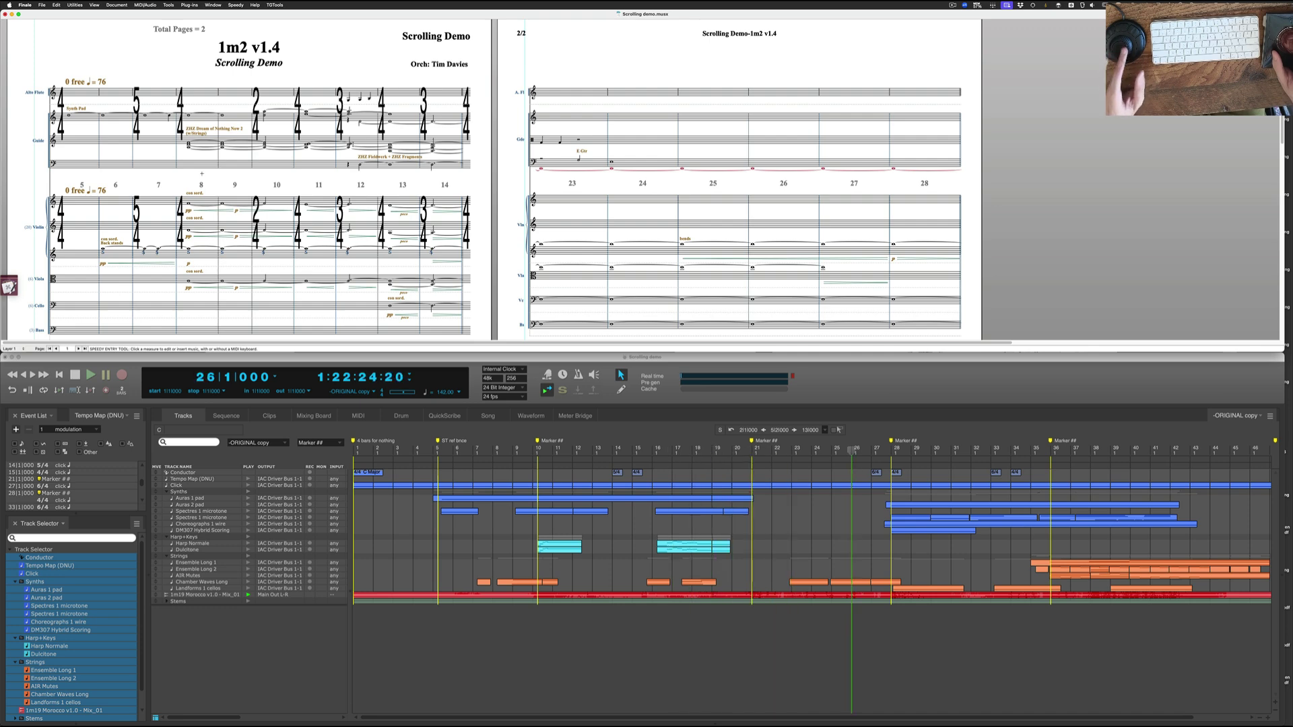
pyautogui.hotkey('ctrl', 'alt', '.')
pyautogui.hotkey('ctrl', 'alt', '.')
pyautogui.hotkey('ctrl', 'alt', '.')
pyautogui.hotkey('ctrl', 'alt', '.')
pyautogui.hotkey('ctrl', 'alt', '.')
pyautogui.hotkey('ctrl', 'alt', '.')
pyautogui.hotkey('ctrl', 'alt', '.')
pyautogui.hotkey('ctrl', 'alt', '.')
pyautogui.hotkey('ctrl', 'alt', ',')
pyautogui.hotkey('ctrl', 'alt', ',')
pyautogui.hotkey('ctrl', 'alt', ',')
pyautogui.hotkey('ctrl', 'alt', ',')
pyautogui.hotkey('ctrl', 'alt', ',')
pyautogui.hotkey('ctrl', 'alt', ',')
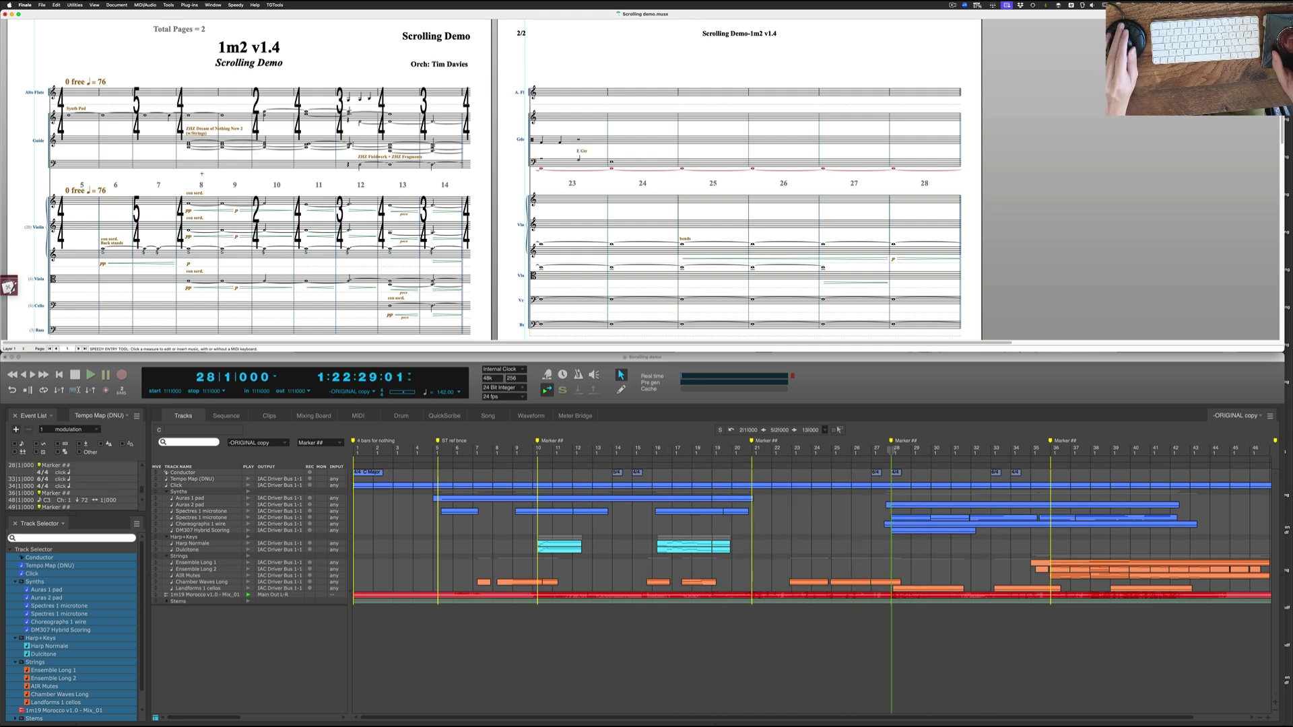
pyautogui.hotkey('ctrl', 'alt', ',')
pyautogui.hotkey('ctrl', 'alt', ',')
pyautogui.hotkey('ctrl', 'alt', ',')
pyautogui.hotkey('ctrl', 'alt', ',')
pyautogui.hotkey('ctrl', 'alt', ',')
pyautogui.hotkey('ctrl', 'alt', ',')
pyautogui.hotkey('ctrl', 'alt', ',')
pyautogui.hotkey('ctrl', 'alt', ',')
pyautogui.hotkey('ctrl', 'alt', ',')
pyautogui.hotkey('ctrl', 'alt', ',')
pyautogui.hotkey('ctrl', 'alt', ',')
pyautogui.hotkey('ctrl', 'alt', ',')
pyautogui.hotkey('ctrl', 'alt', ',')
pyautogui.hotkey('ctrl', 'alt', ',')
pyautogui.hotkey('ctrl', 'alt', ',')
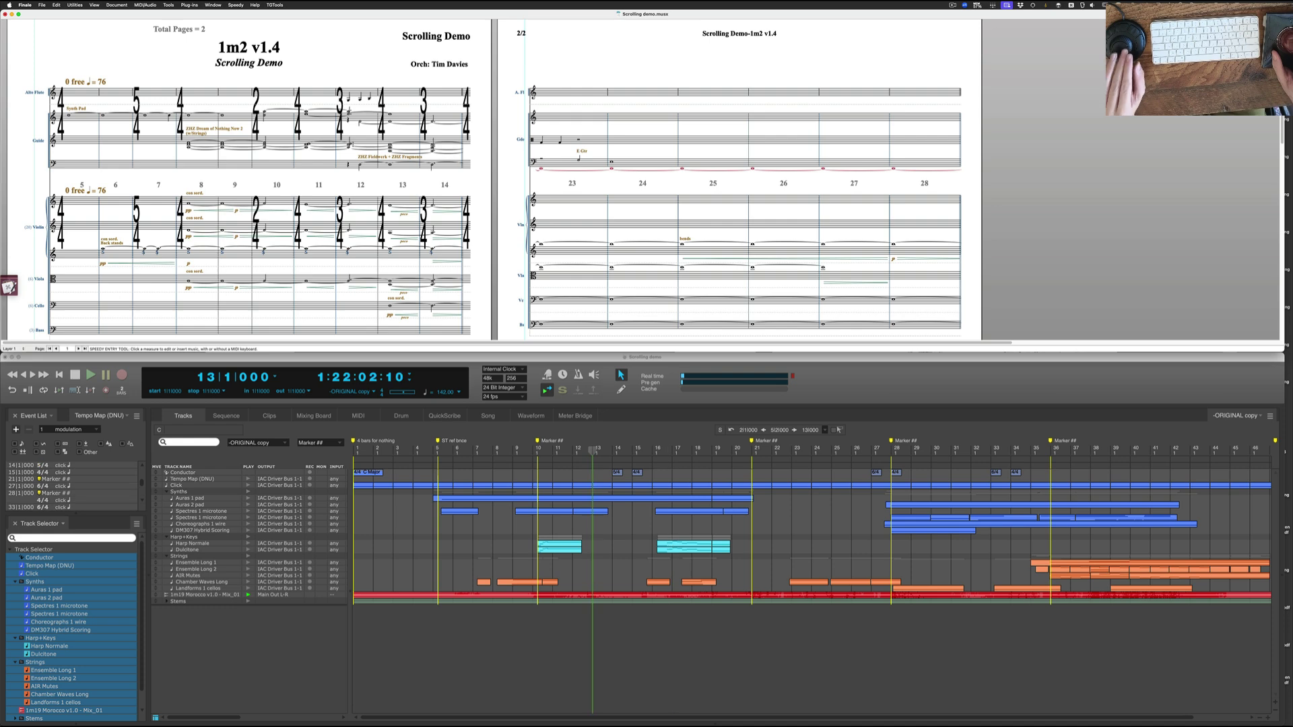
pyautogui.hotkey('ctrl', 'alt', ',')
pyautogui.hotkey('ctrl', 'alt', ',')
pyautogui.hotkey('ctrl', 'alt', ',')
pyautogui.hotkey('ctrl', 'alt', ',')
pyautogui.hotkey('ctrl', 'alt', ',')
pyautogui.hotkey('ctrl', 'alt', ',')
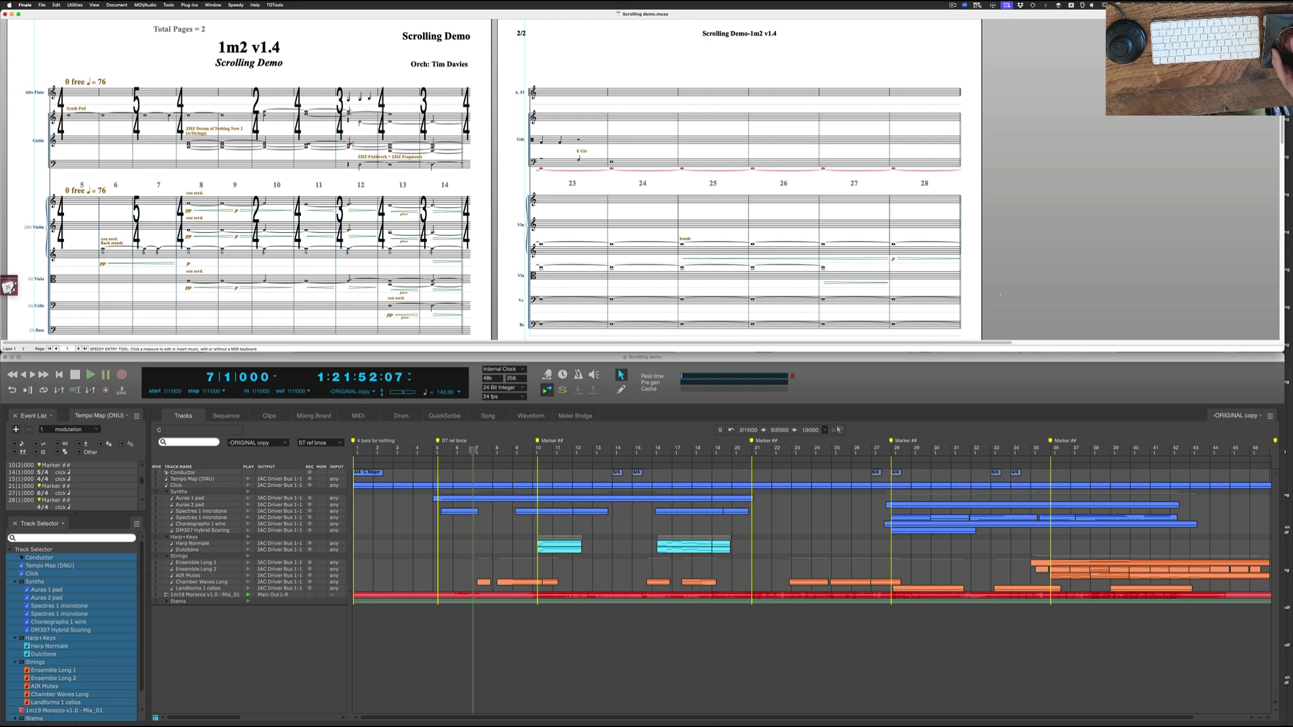
# Return focus to the Finale score and start Digital Performer playback from bar 4.
pyautogui.click(1003, 398)
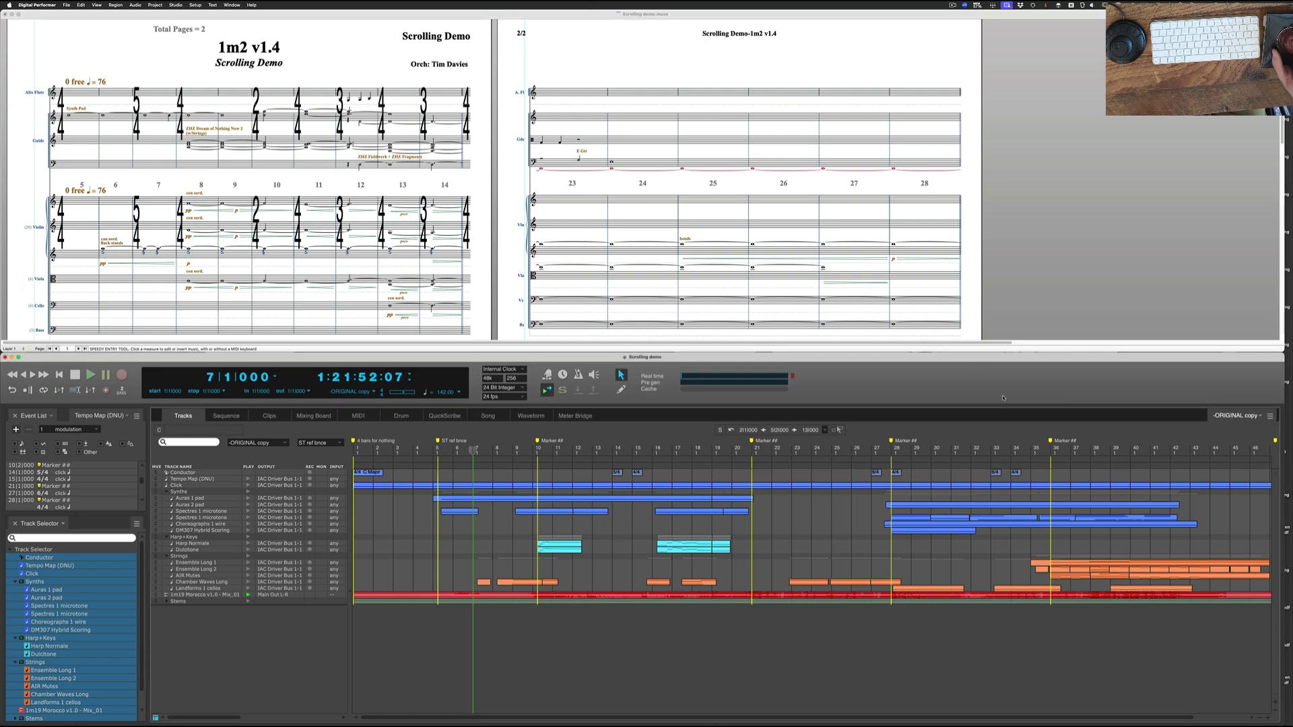
pyautogui.click(825, 233)
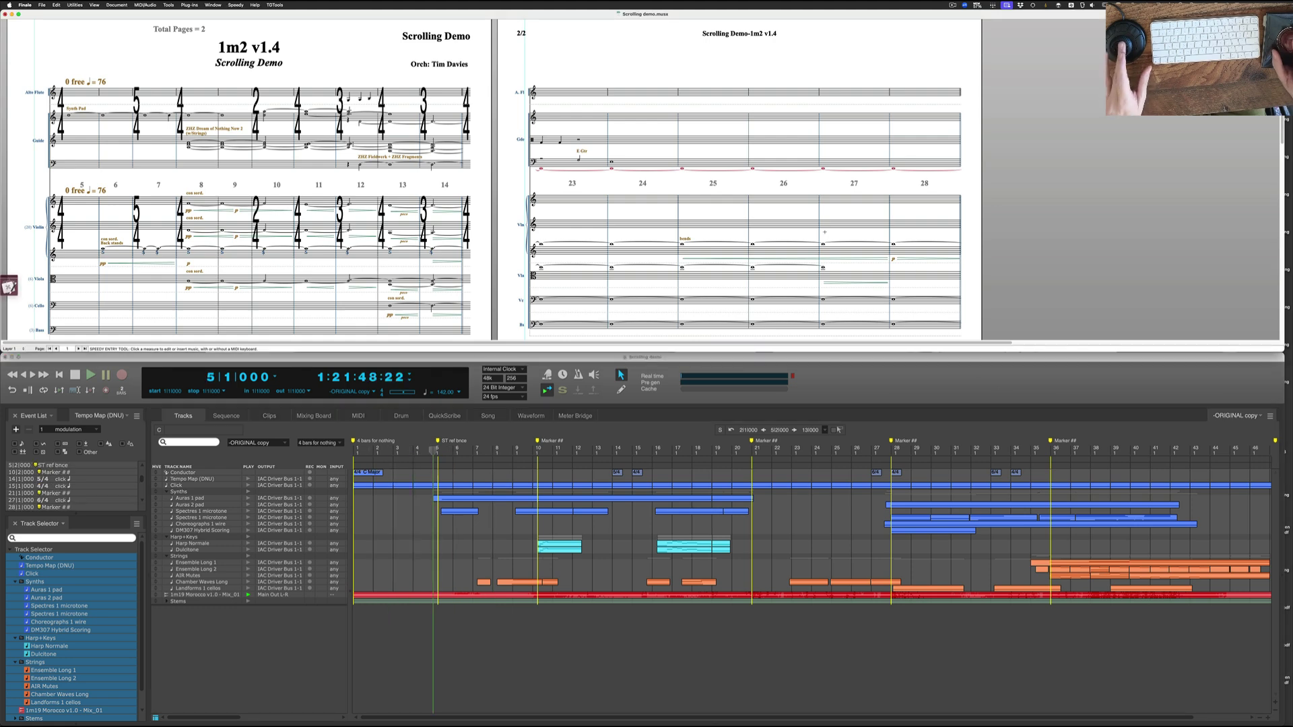
pyautogui.press('super+Tab')
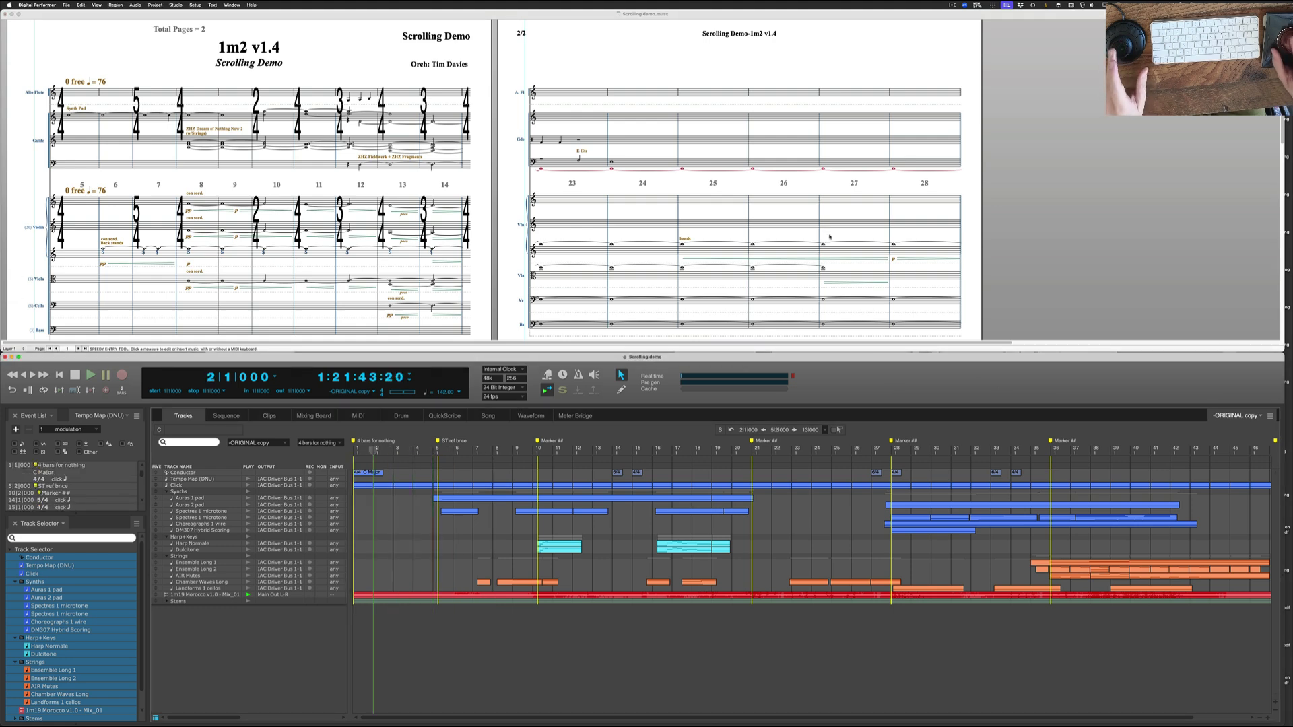
pyautogui.click(830, 235)
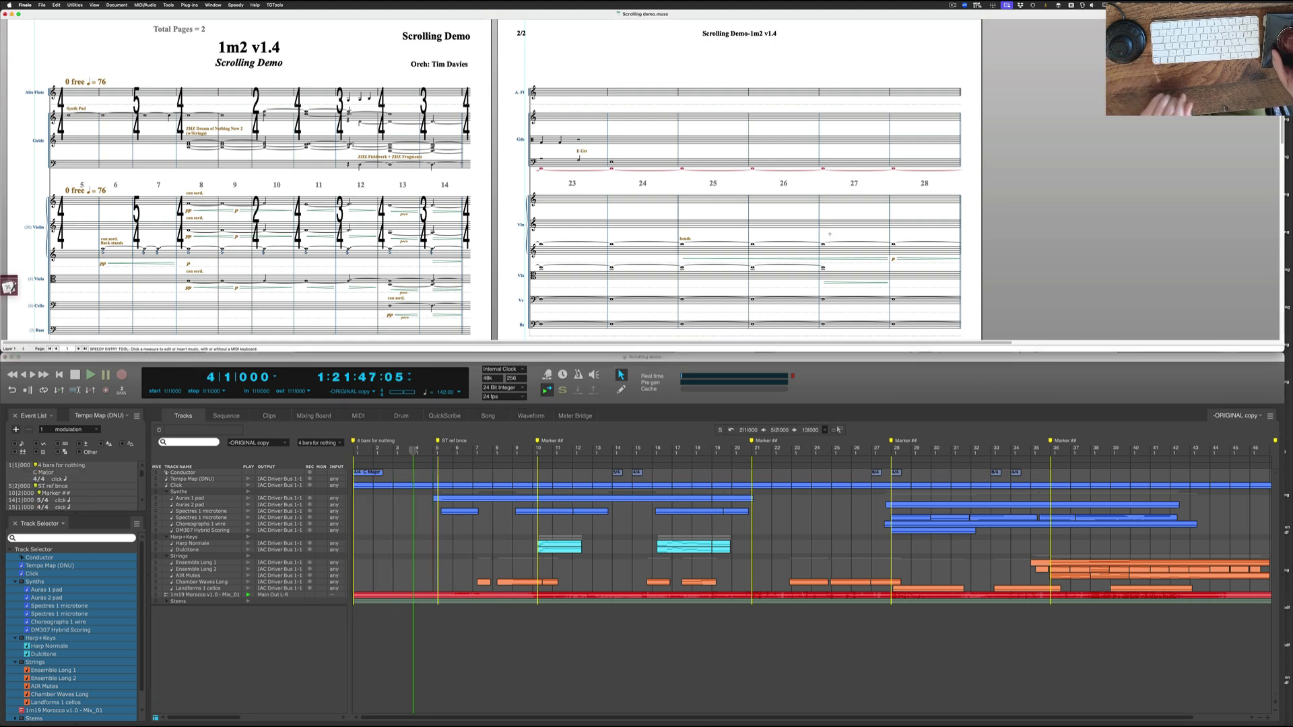
pyautogui.press('space')
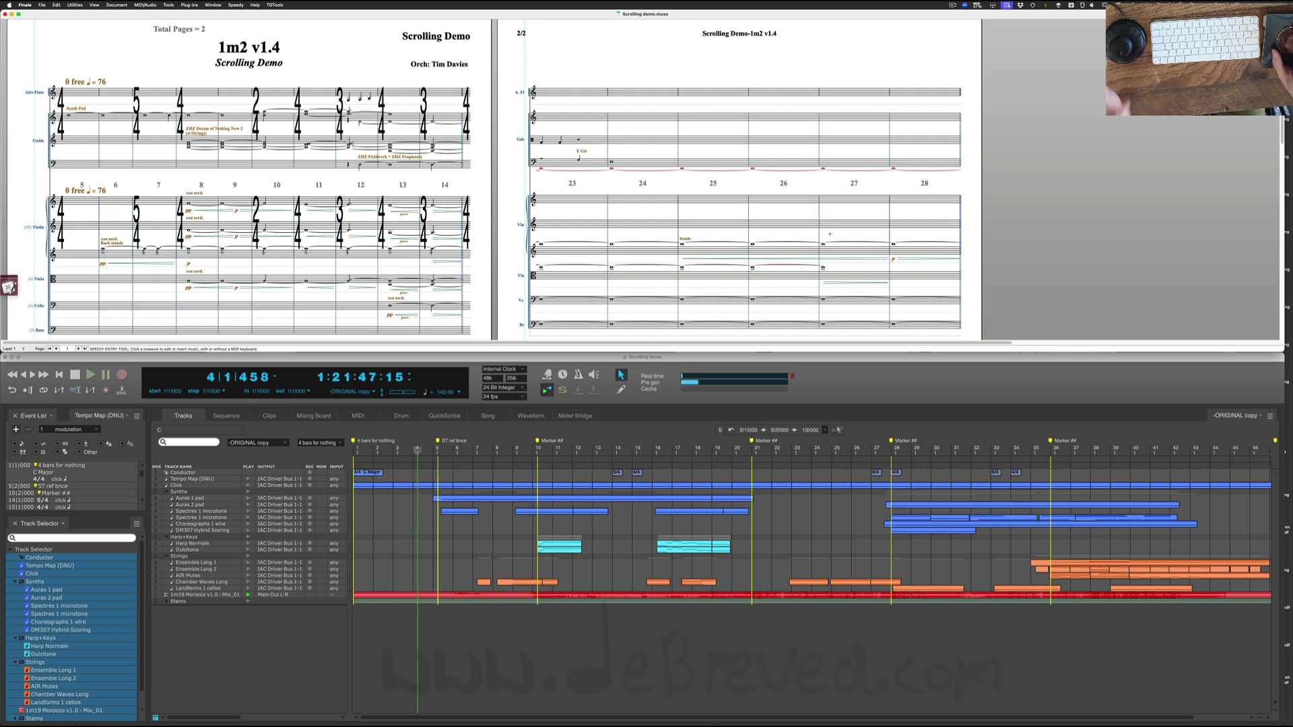